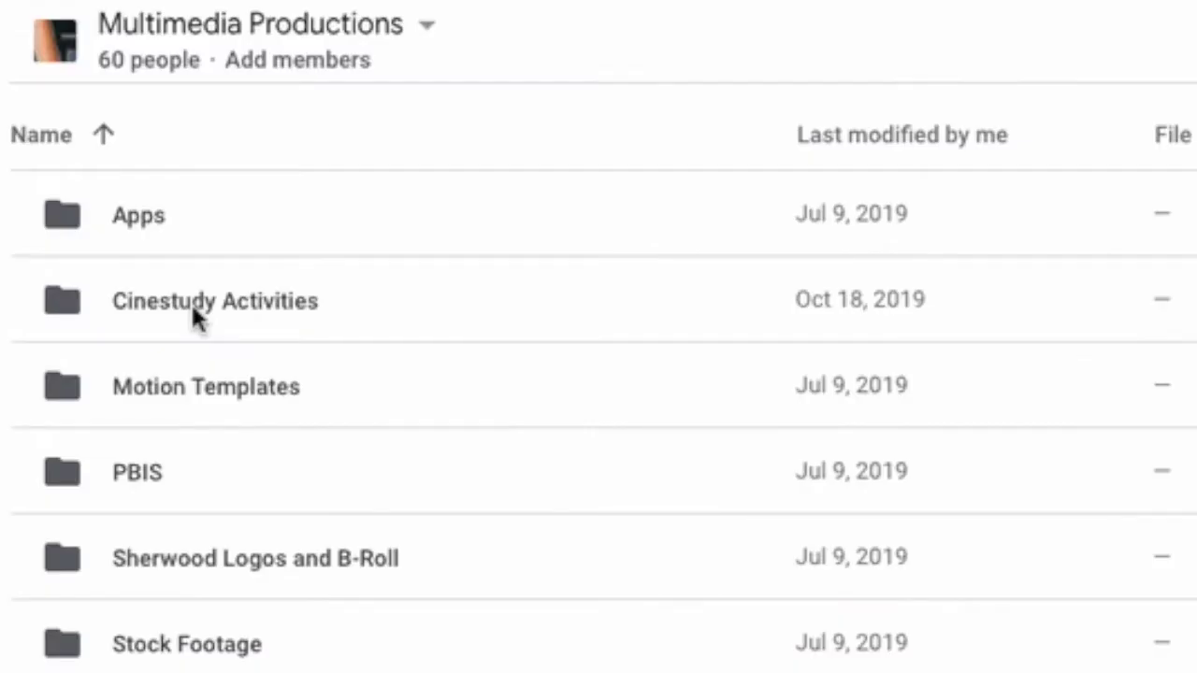
Open the Cinestudy Activities folder in Google Drive to reach the Restaurant Scene project files.
double_click(191, 302)
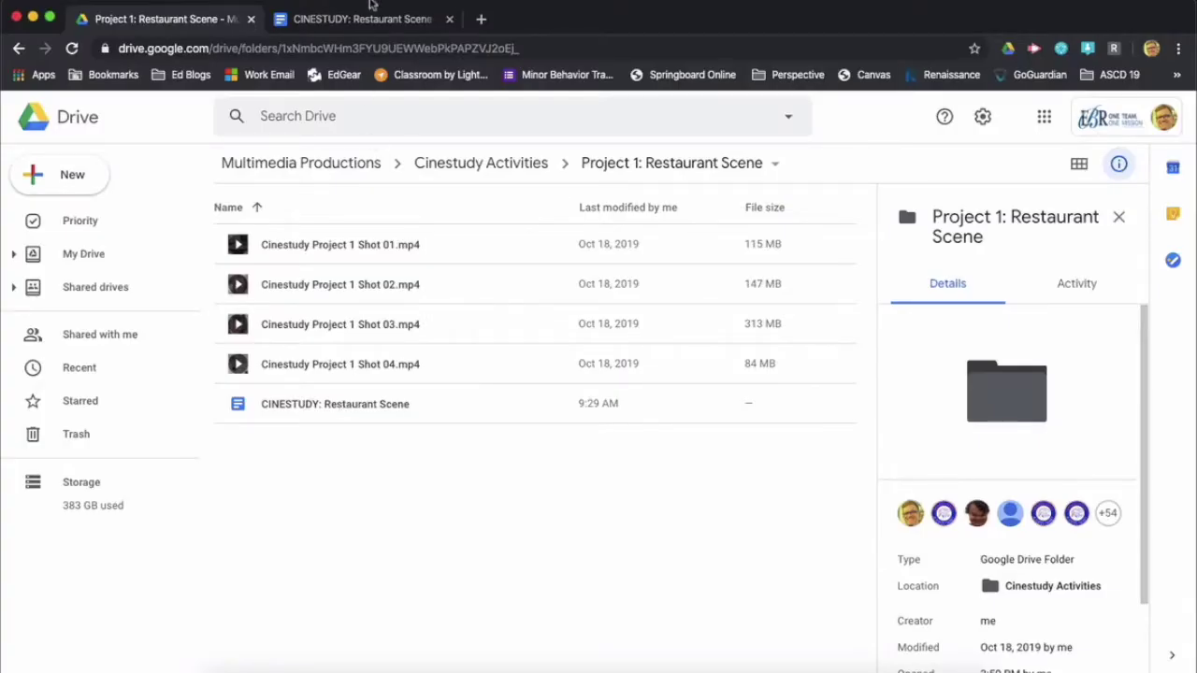
Highlight the scene objective in the CINESTUDY: Restaurant Scene script.
click(363, 23)
scroll(1033, 387, up, 1)
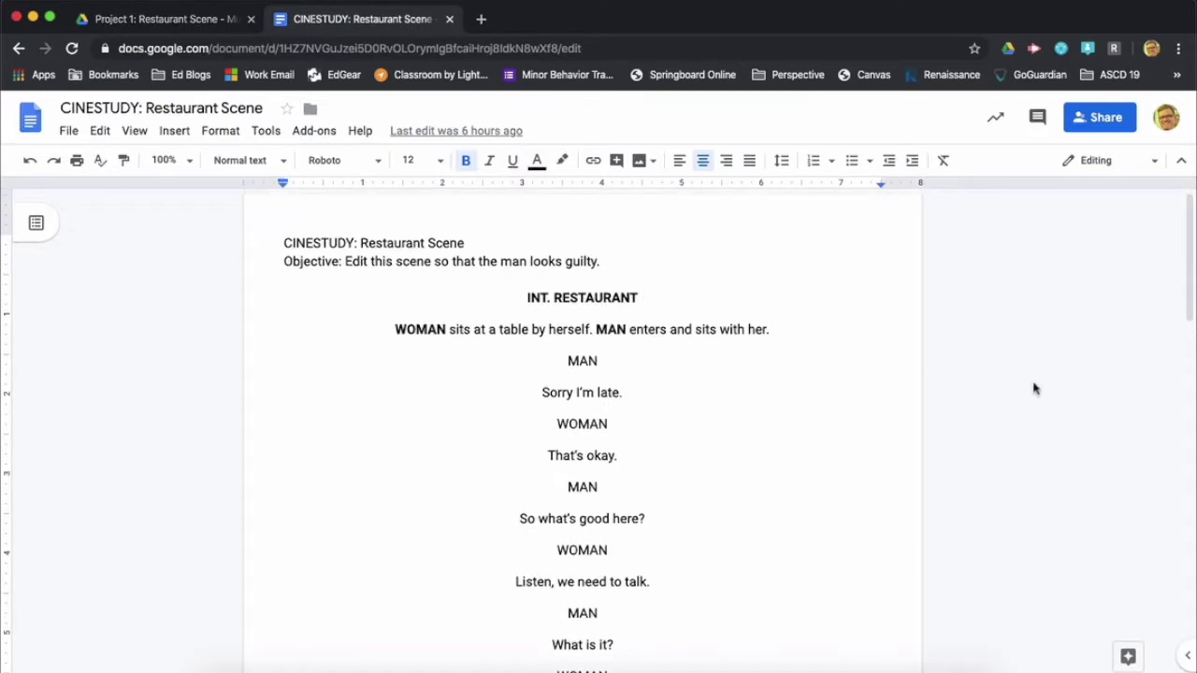
mouse_move(1185, 271)
mouse_down()
mouse_move(1192, 372)
mouse_move(1190, 250)
mouse_up()
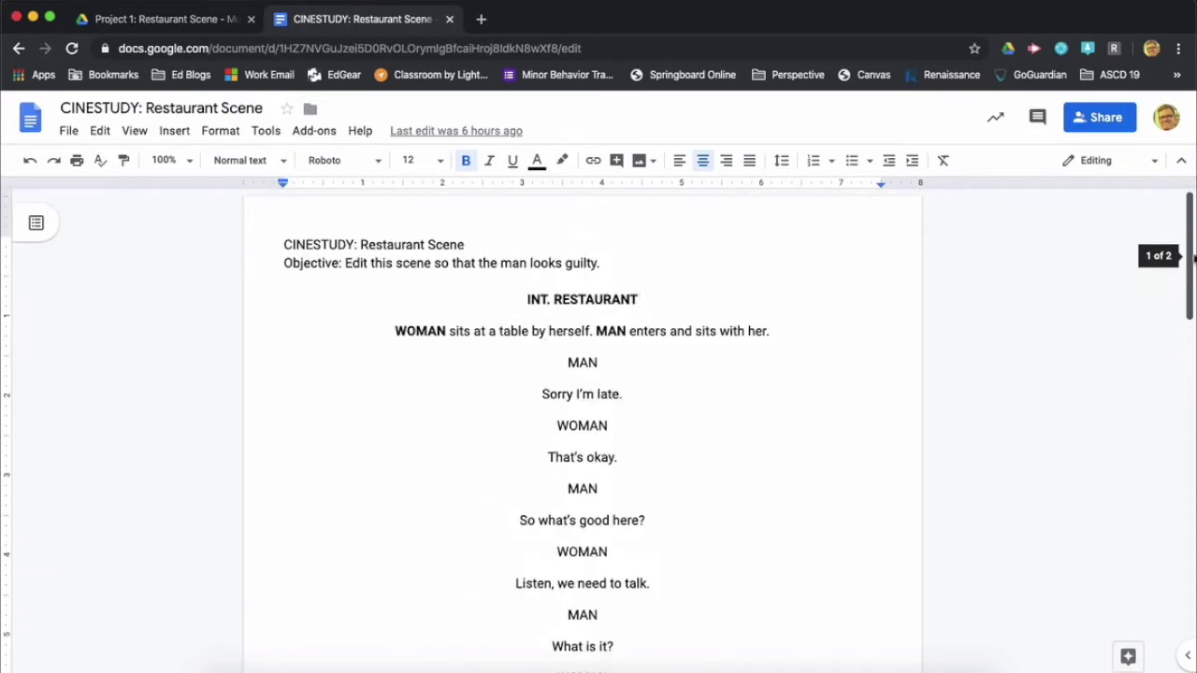
drag(281, 263, 608, 264)
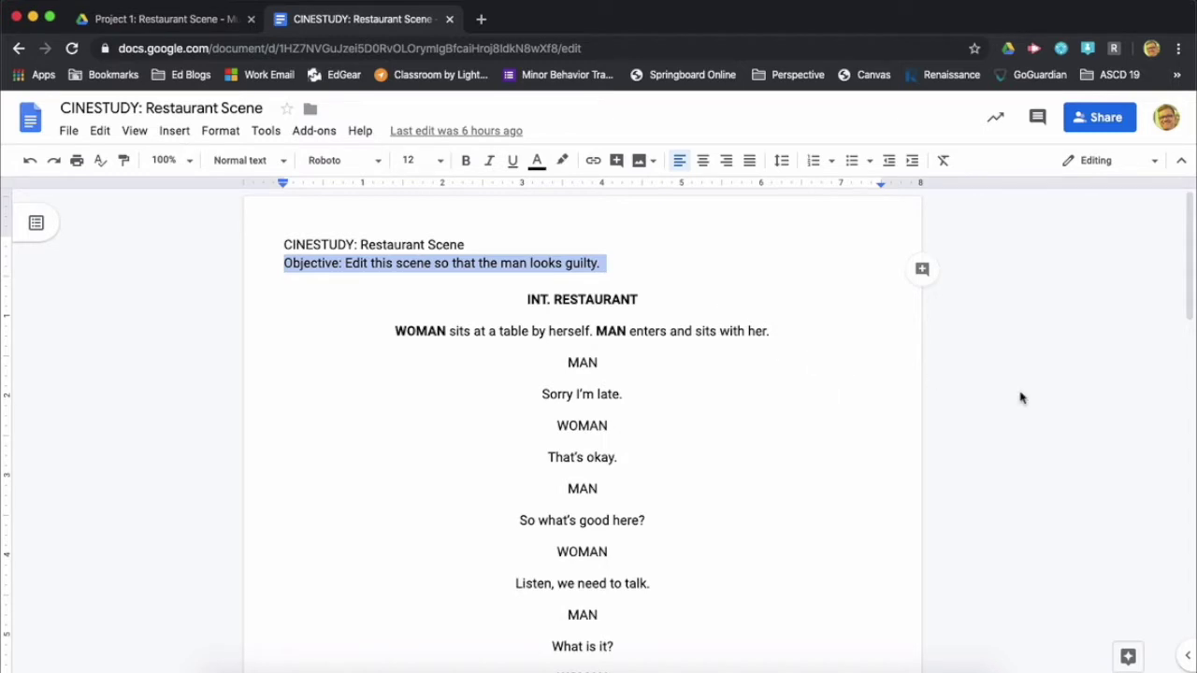
Highlight the line 'I know you cheated on me.', then return to the Project 1 Drive folder.
scroll(1191, 273, down, 4)
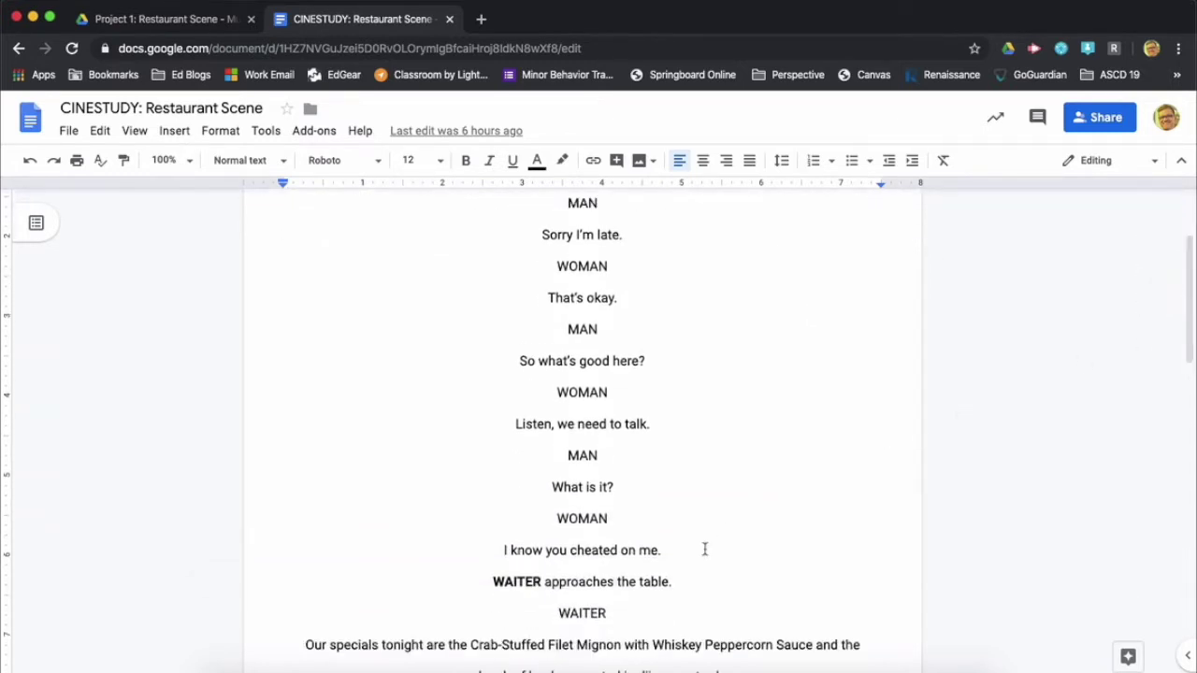
drag(663, 550, 483, 551)
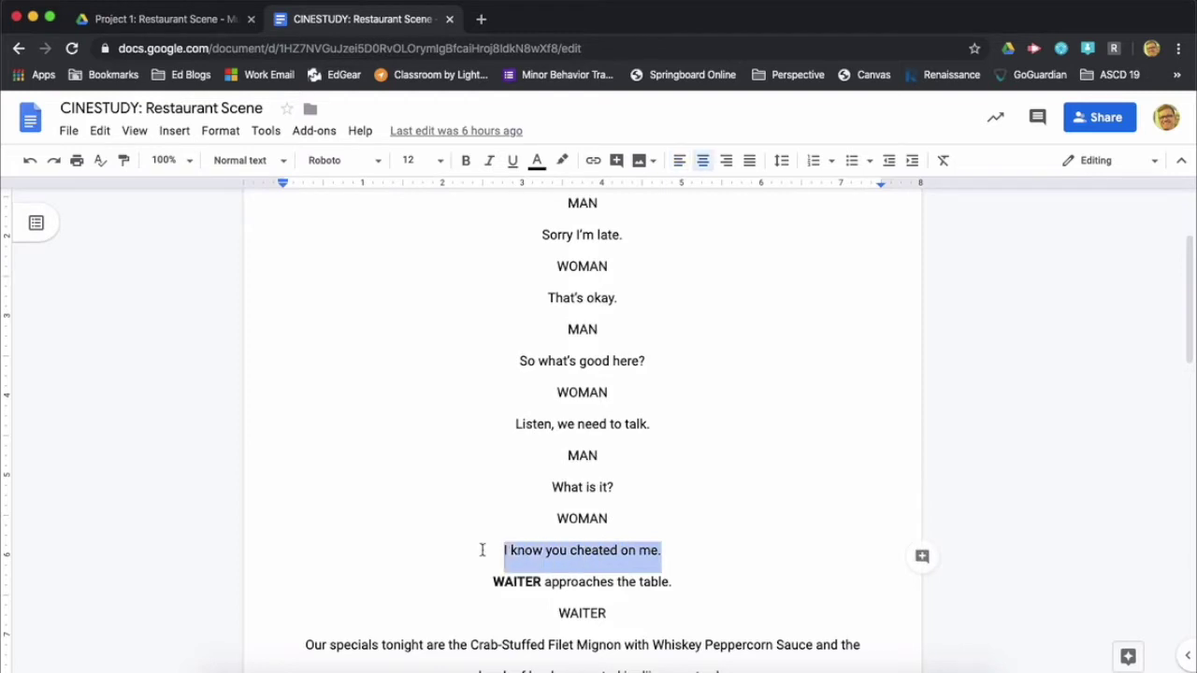
scroll(926, 471, down, 1)
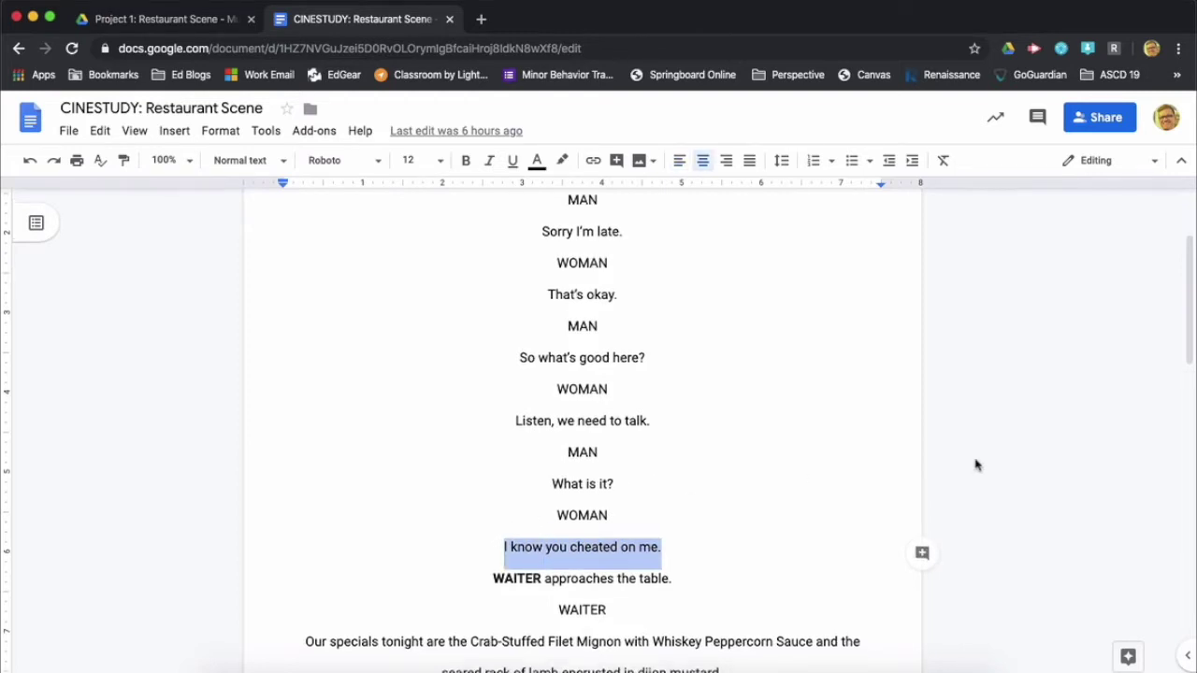
click(981, 463)
scroll(986, 461, down, 15)
scroll(990, 459, up, 20)
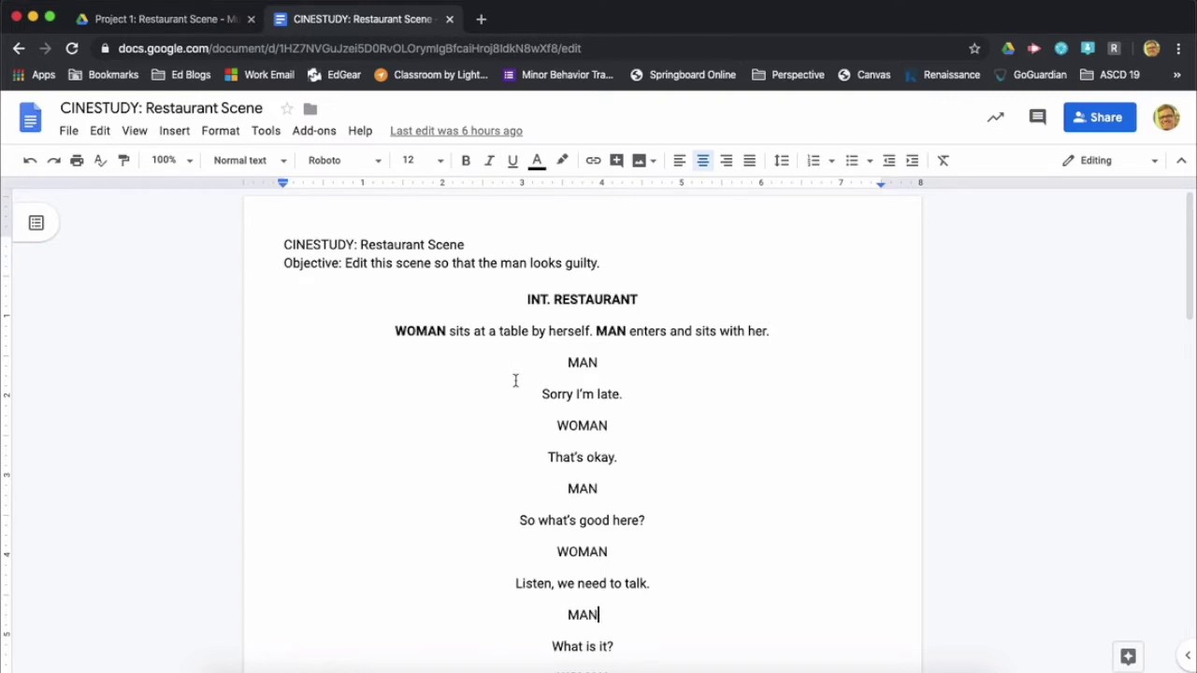
click(173, 20)
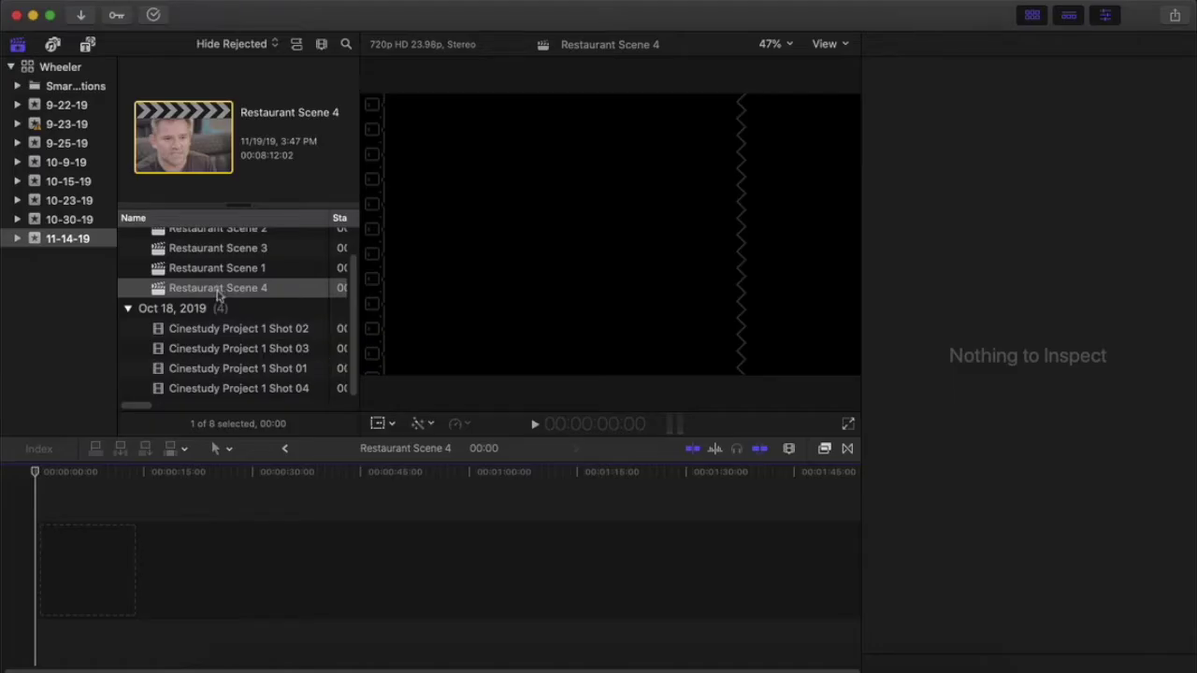
Select the empty Restaurant Scene 4 project and preview Shots 01 through 04.
click(218, 290)
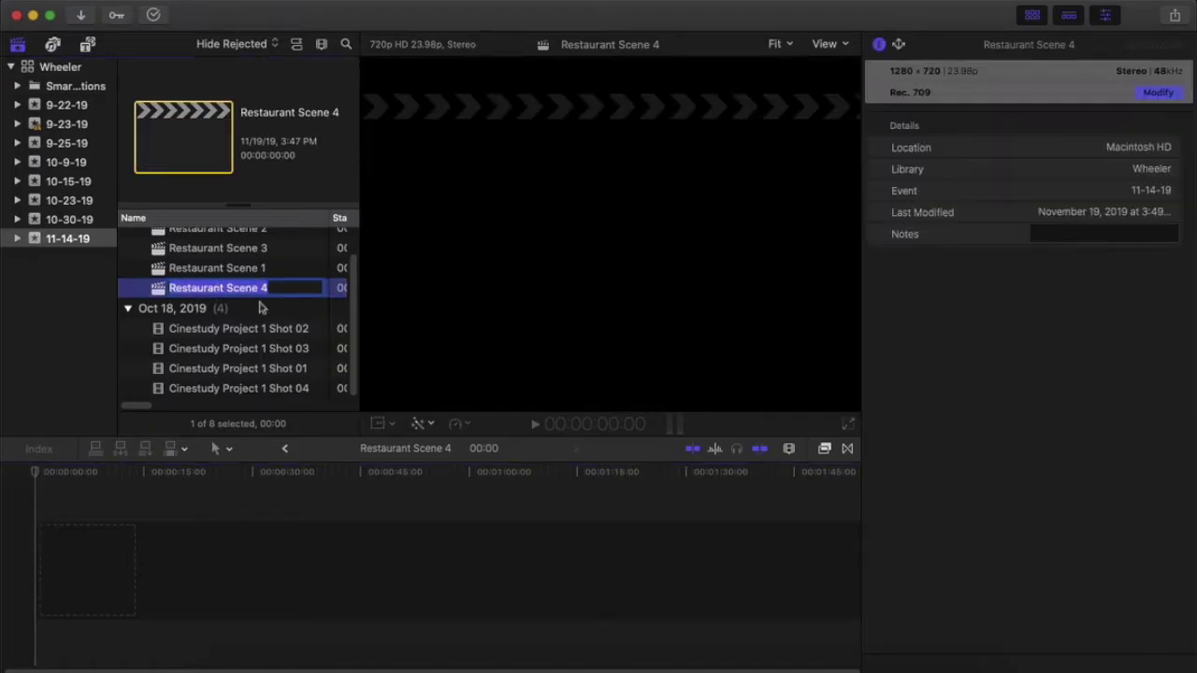
click(269, 326)
click(269, 369)
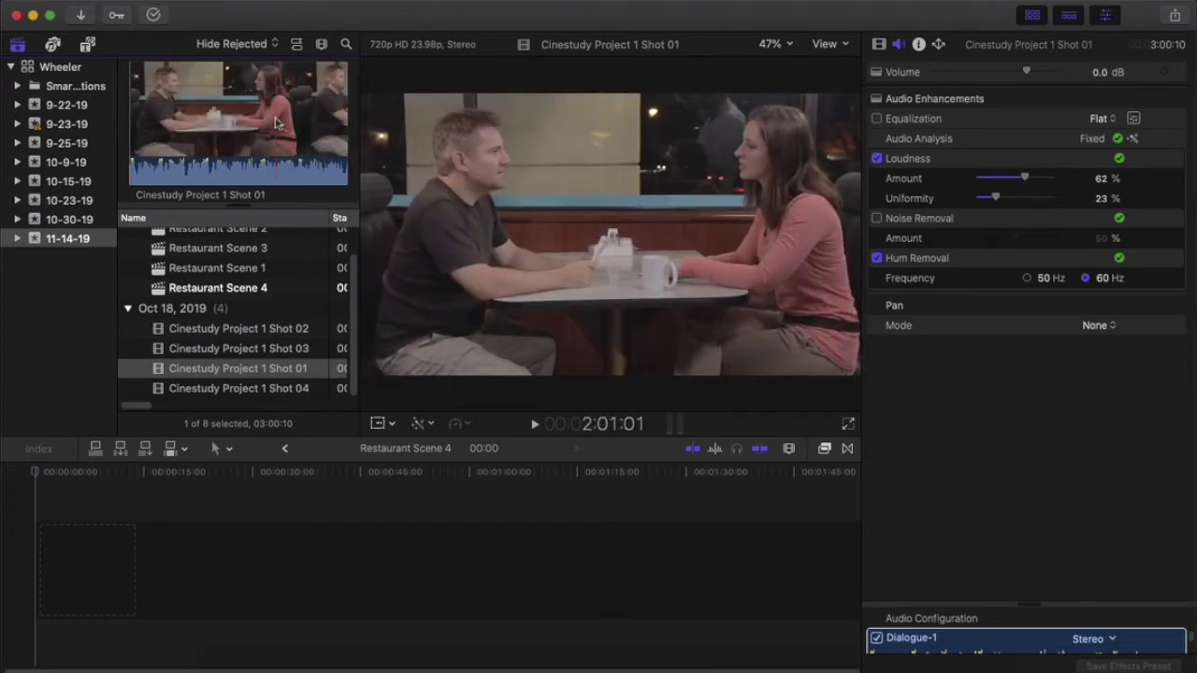
click(295, 332)
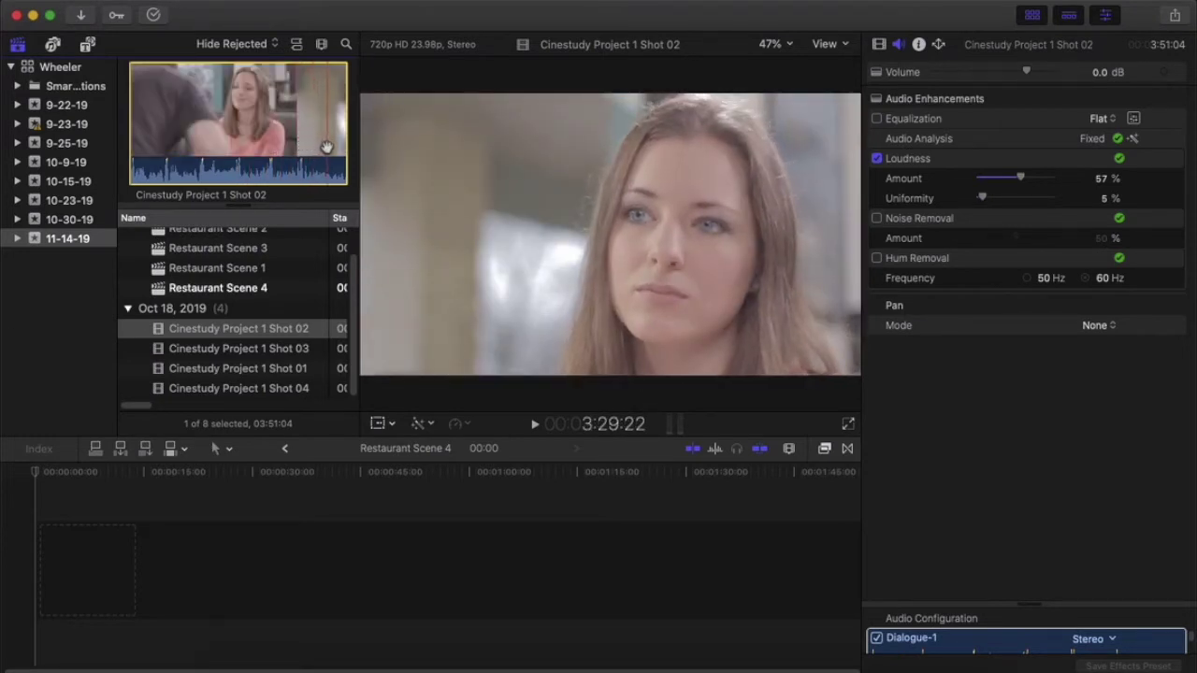
click(241, 349)
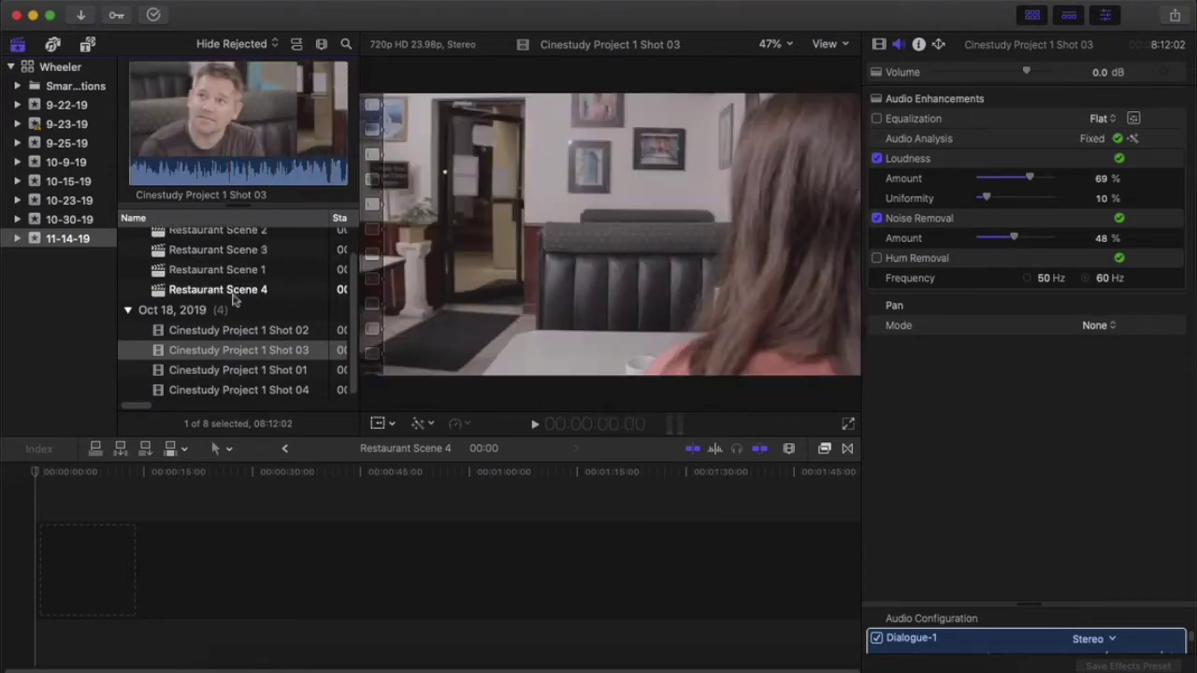
click(234, 393)
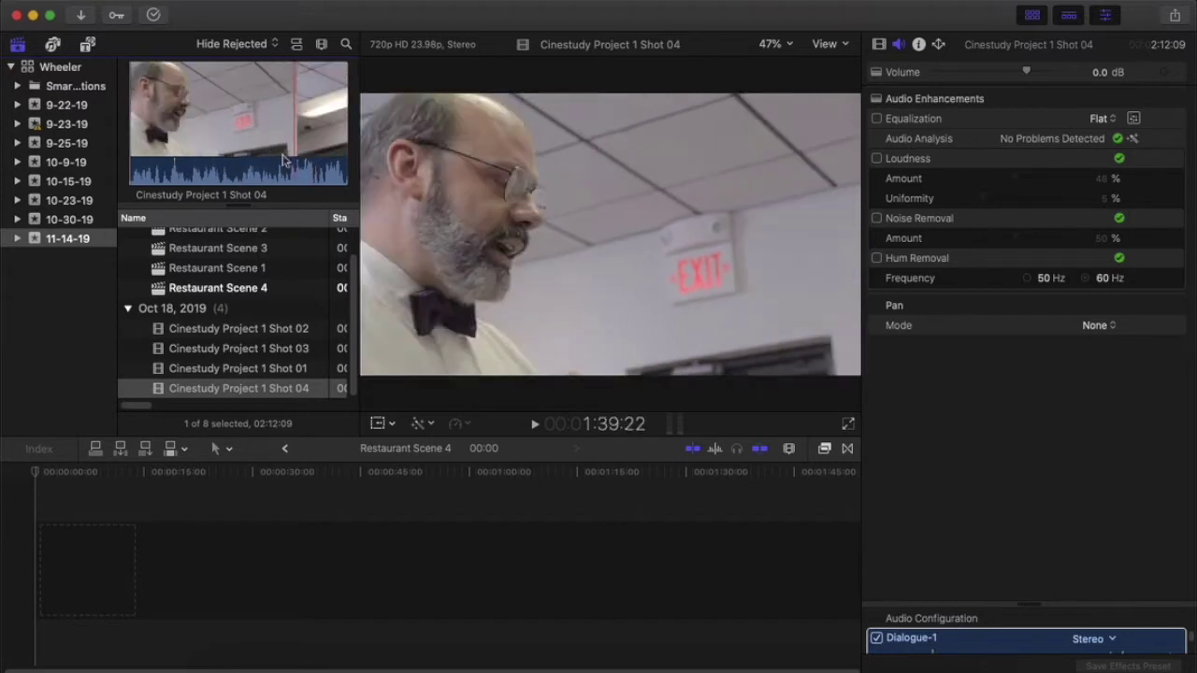
Revisit Shots 01–04 to compare their audio enhancement settings, ending on Shot 04.
click(281, 368)
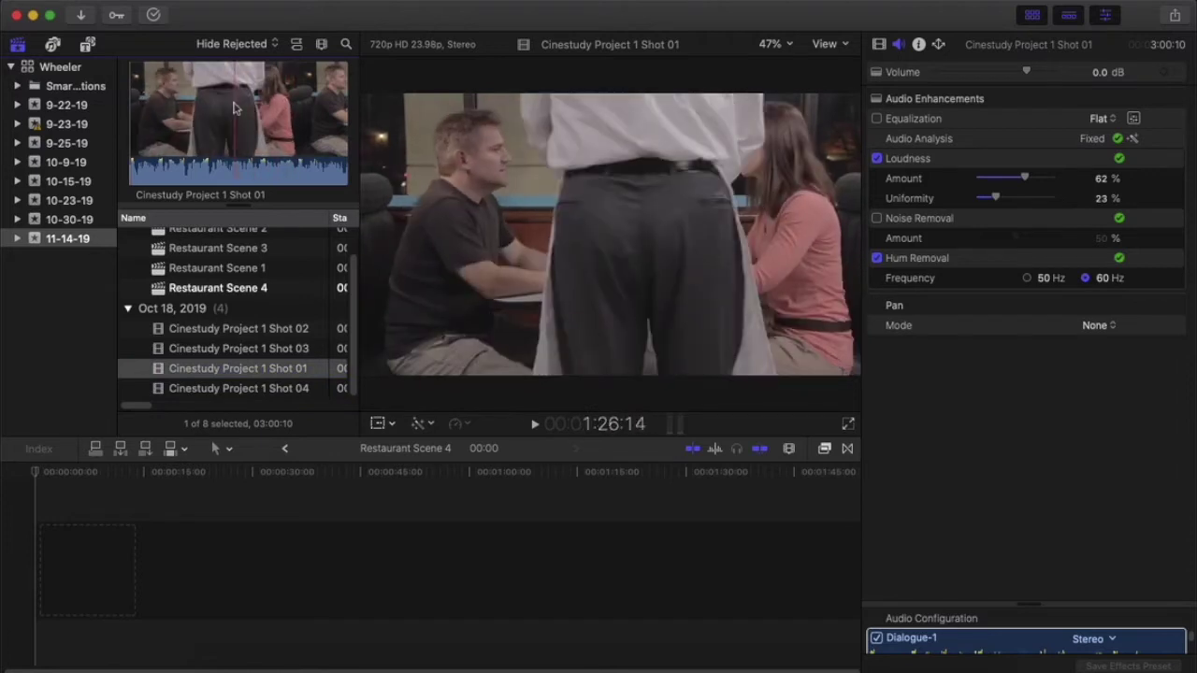
click(234, 332)
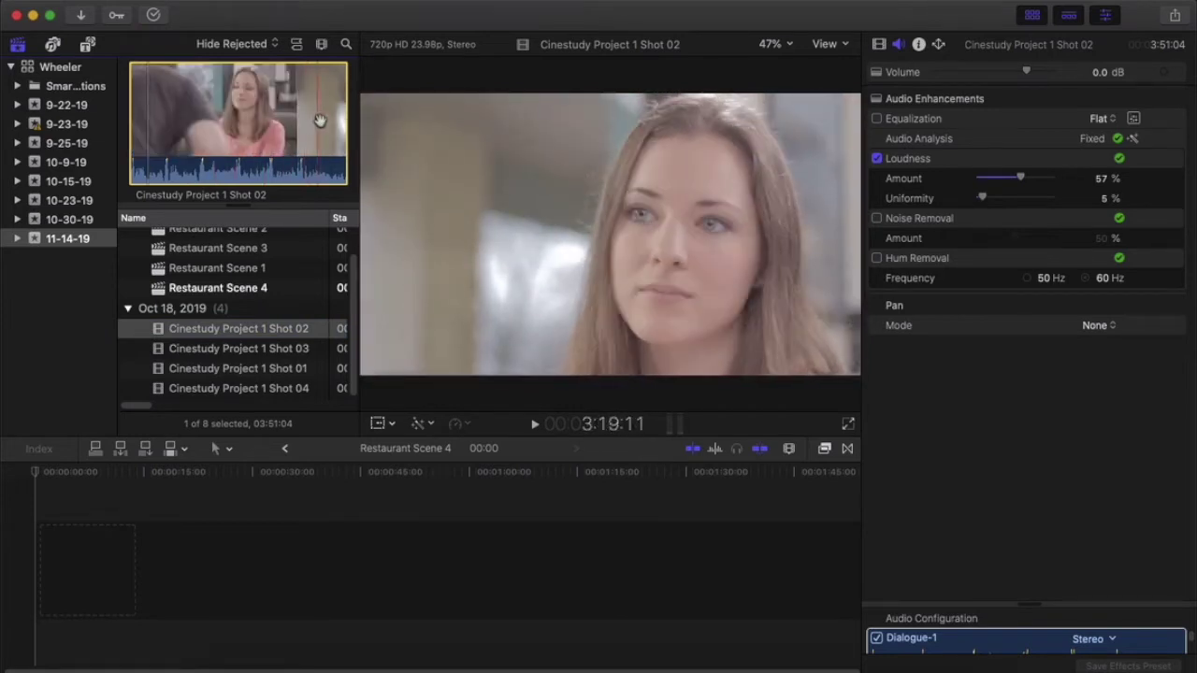
click(240, 347)
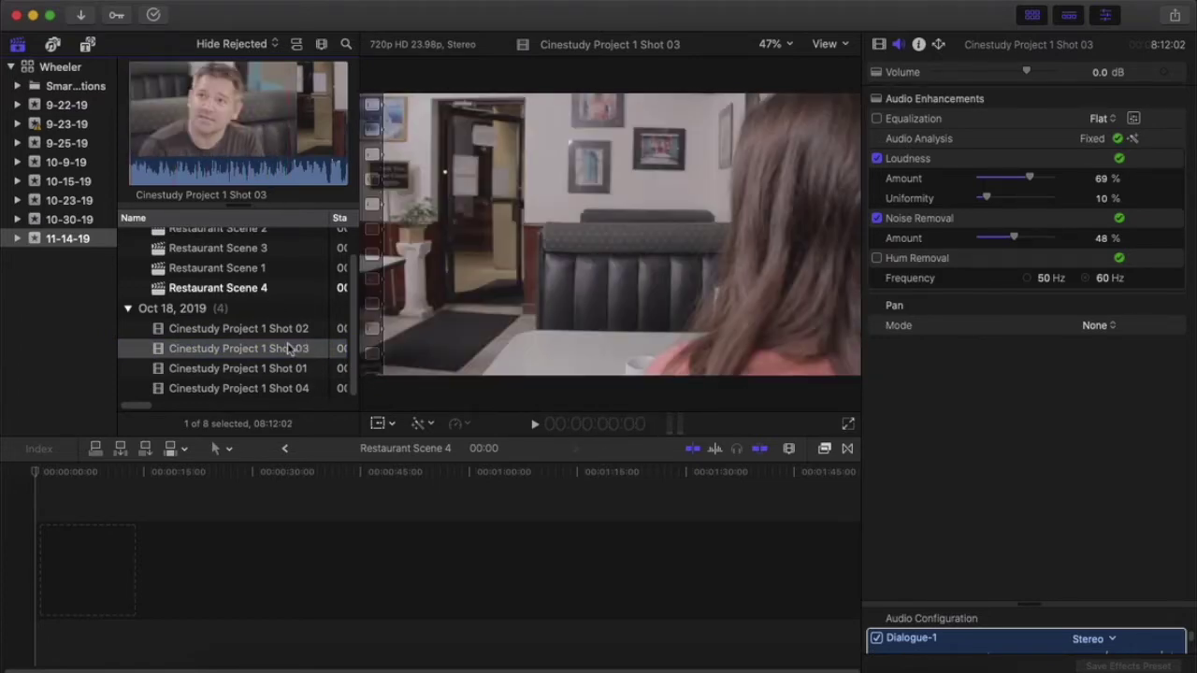
click(283, 394)
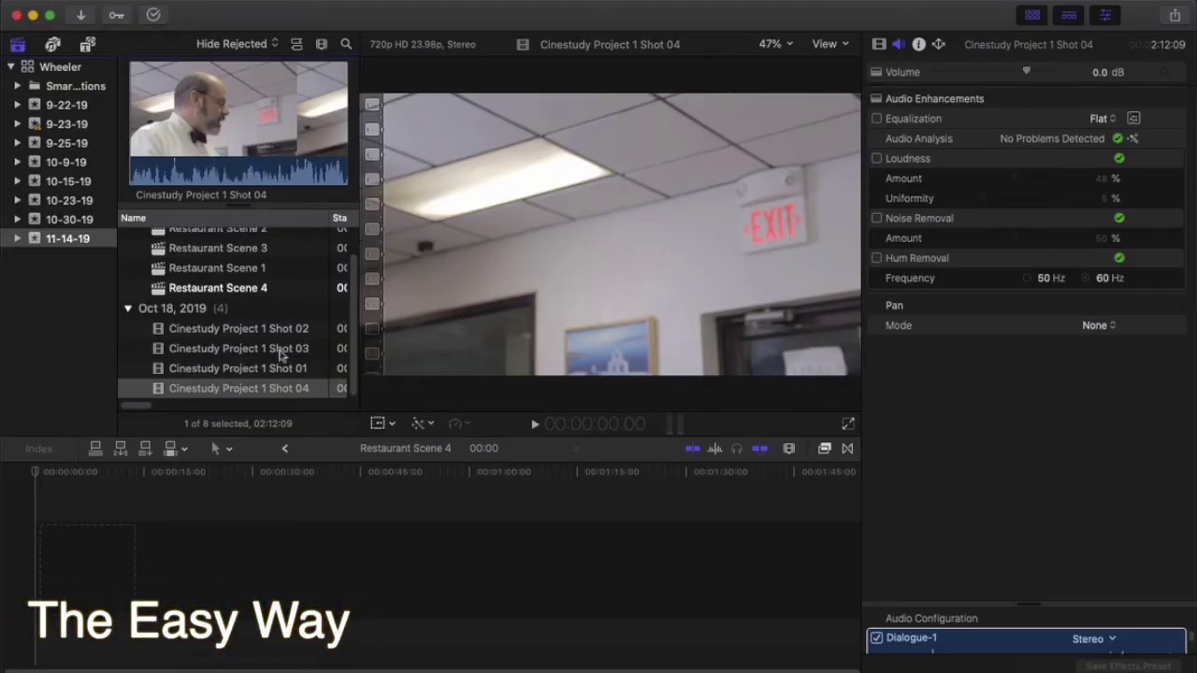
Add Cinestudy Project 1 Shot 03 to the empty Restaurant Scene 4 timeline.
click(279, 366)
click(260, 349)
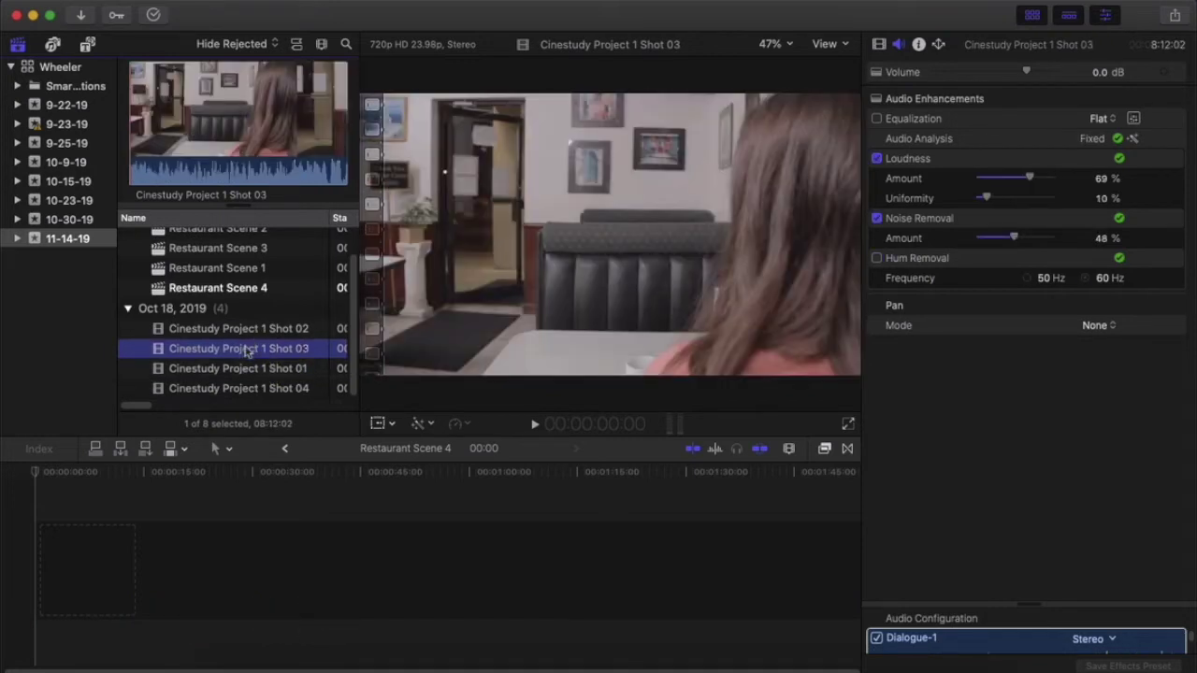
drag(187, 477, 8, 561)
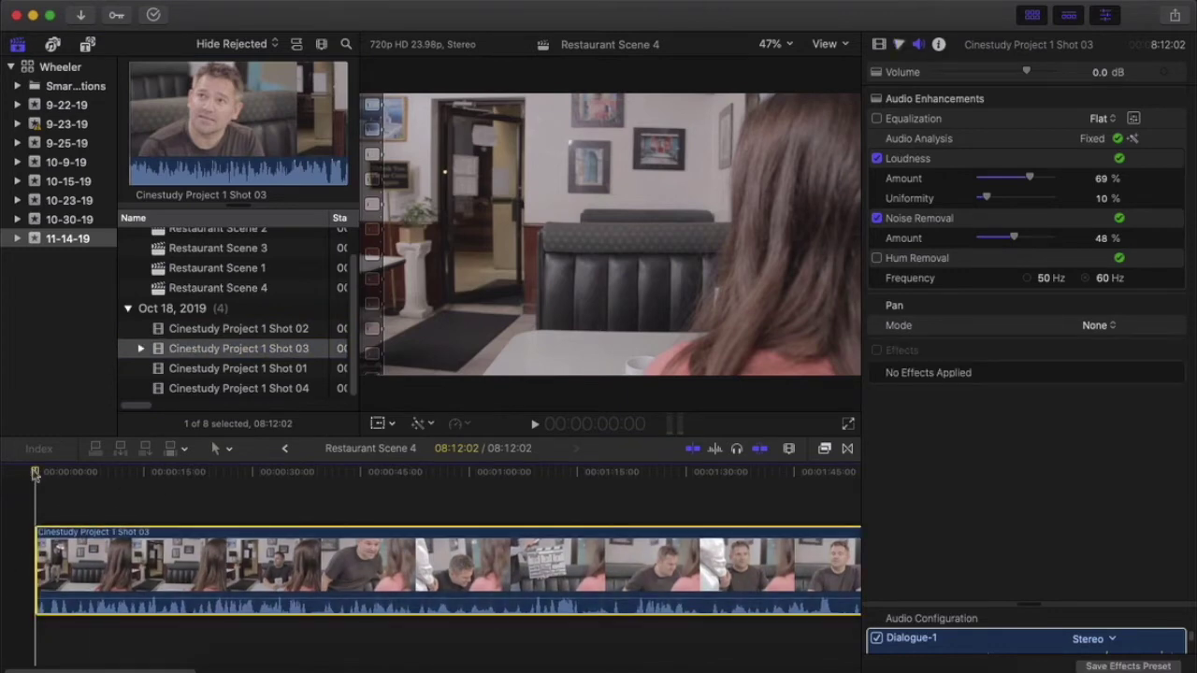
Blade Shot 03 at about 21 seconds and delete the later portion.
drag(38, 473, 168, 475)
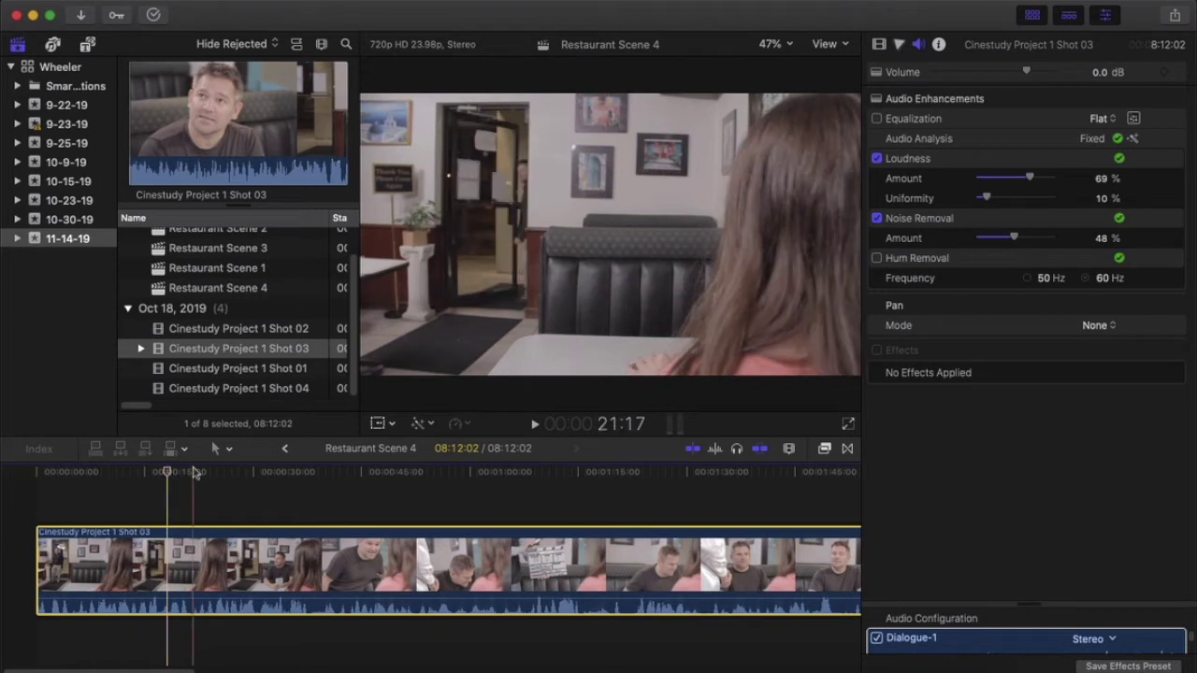
key(super+b)
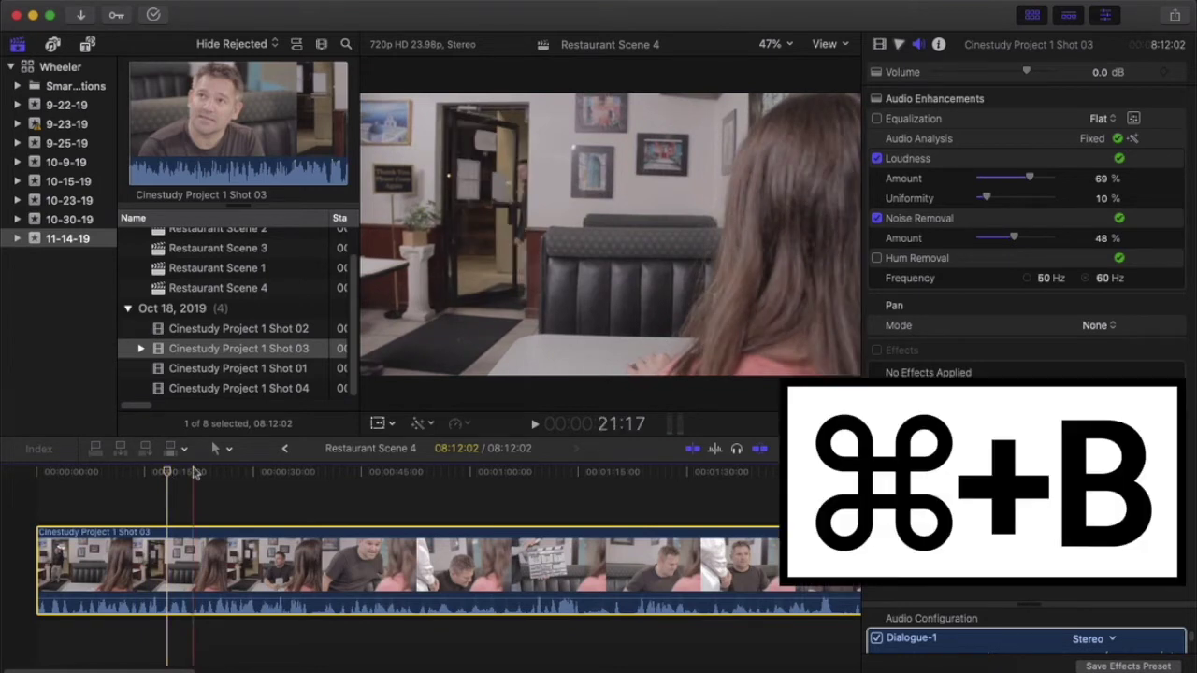
key(super+b)
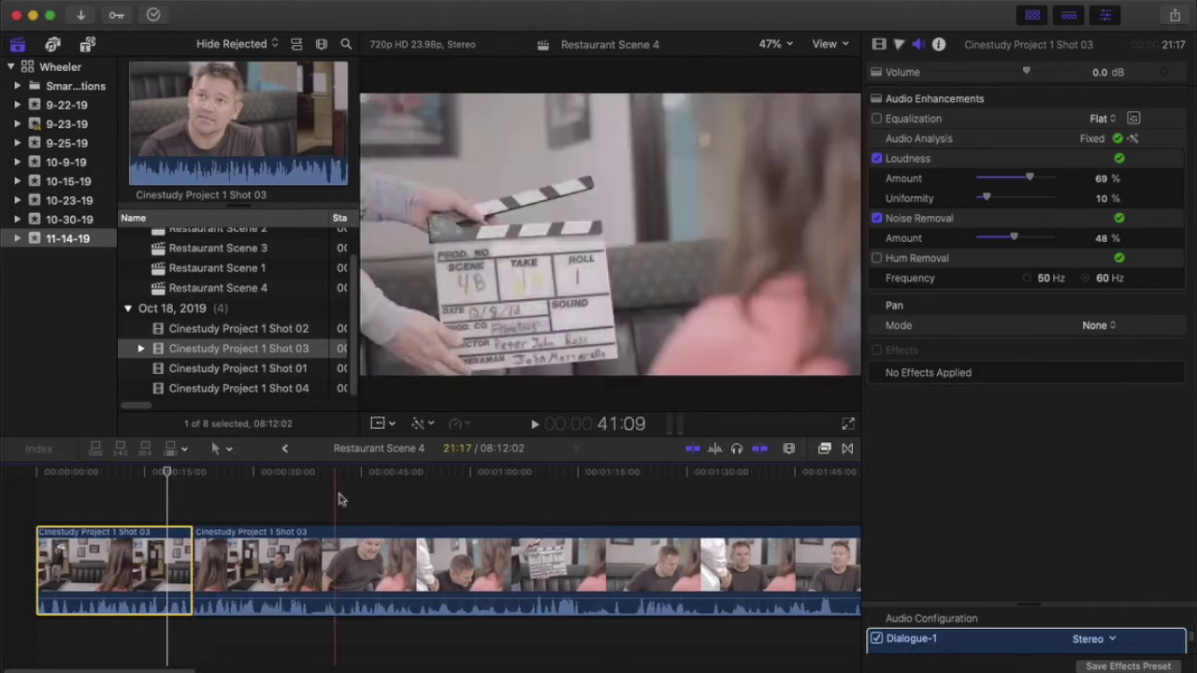
click(325, 566)
key(Delete)
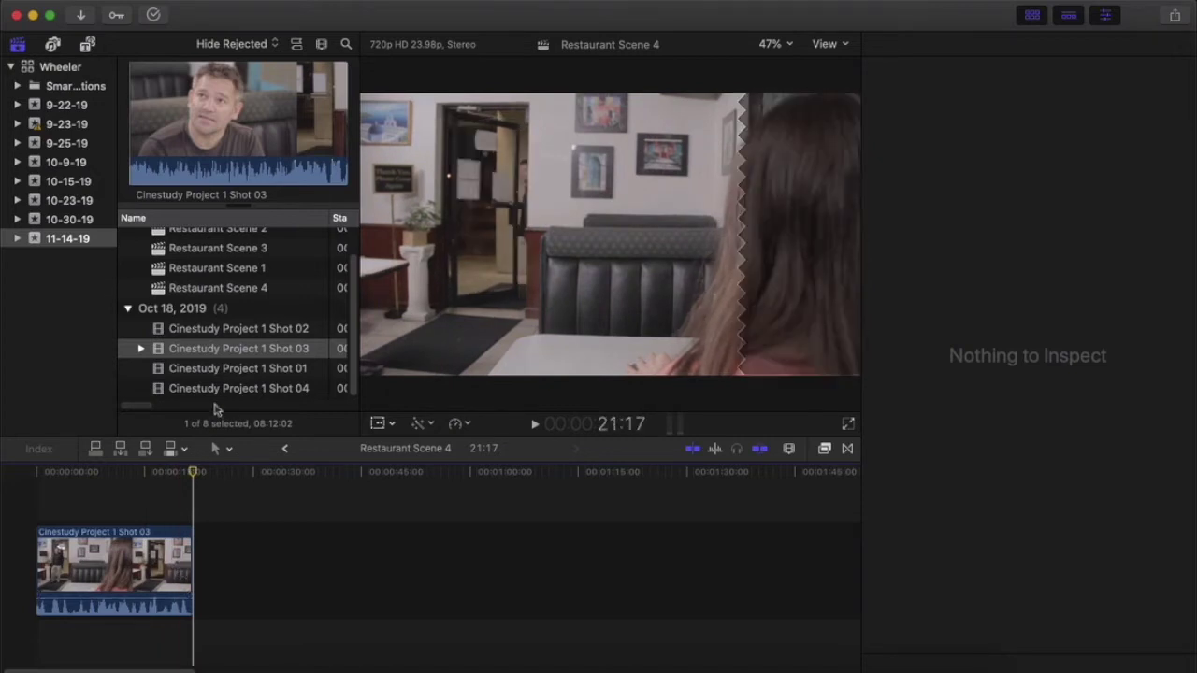
Append Shot 01 after Shot 03 and blade it at the skimmed frame.
click(234, 348)
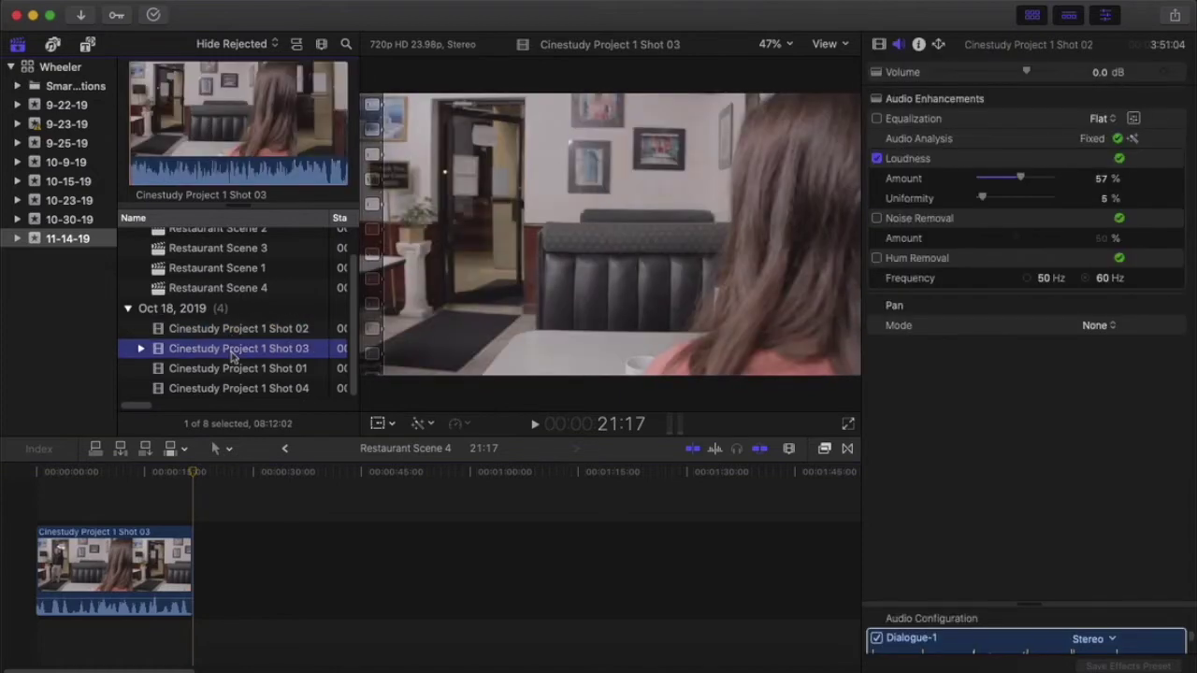
click(22, 505)
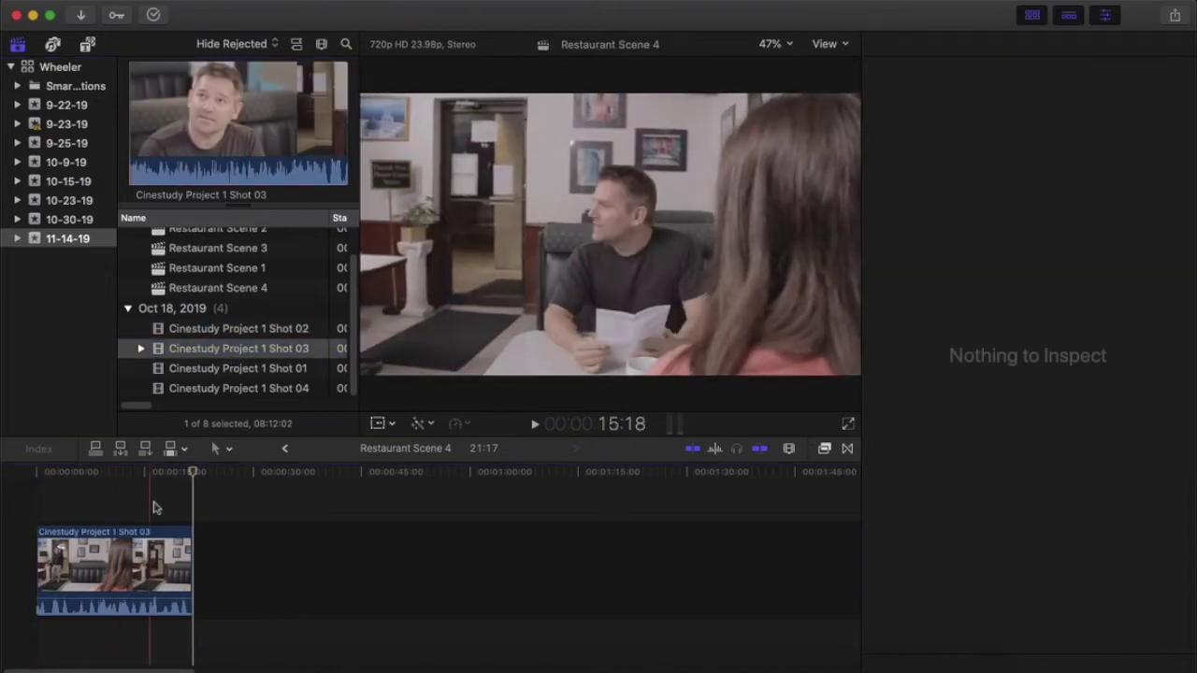
click(227, 369)
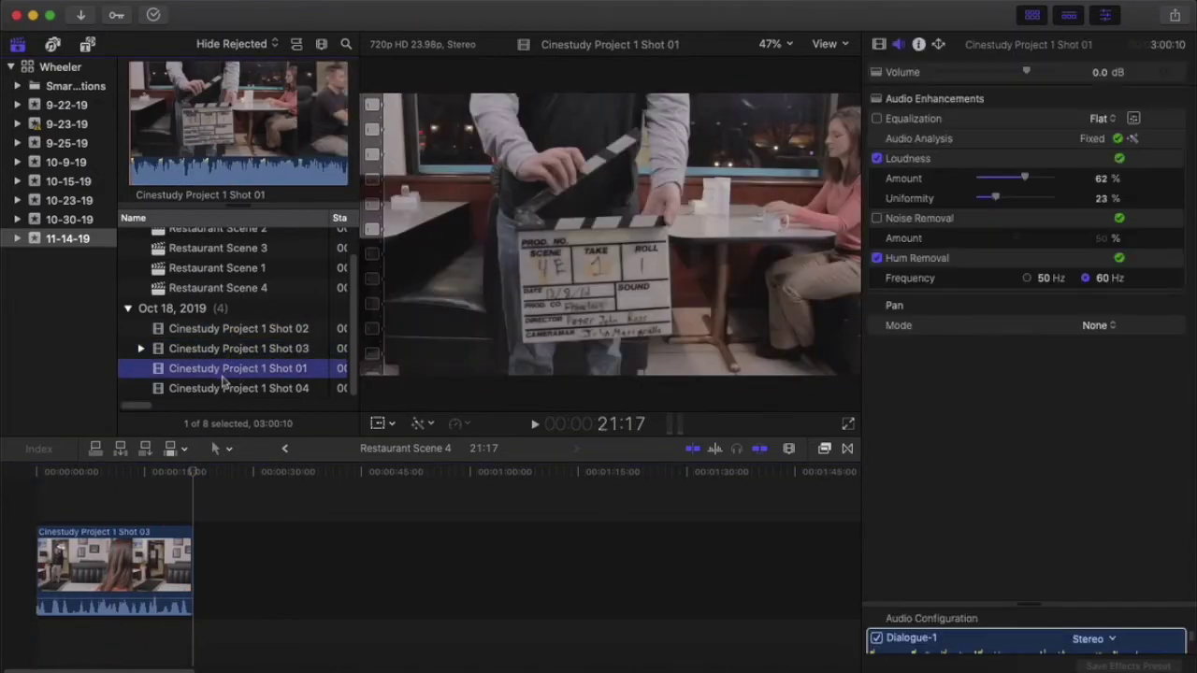
drag(224, 372, 277, 546)
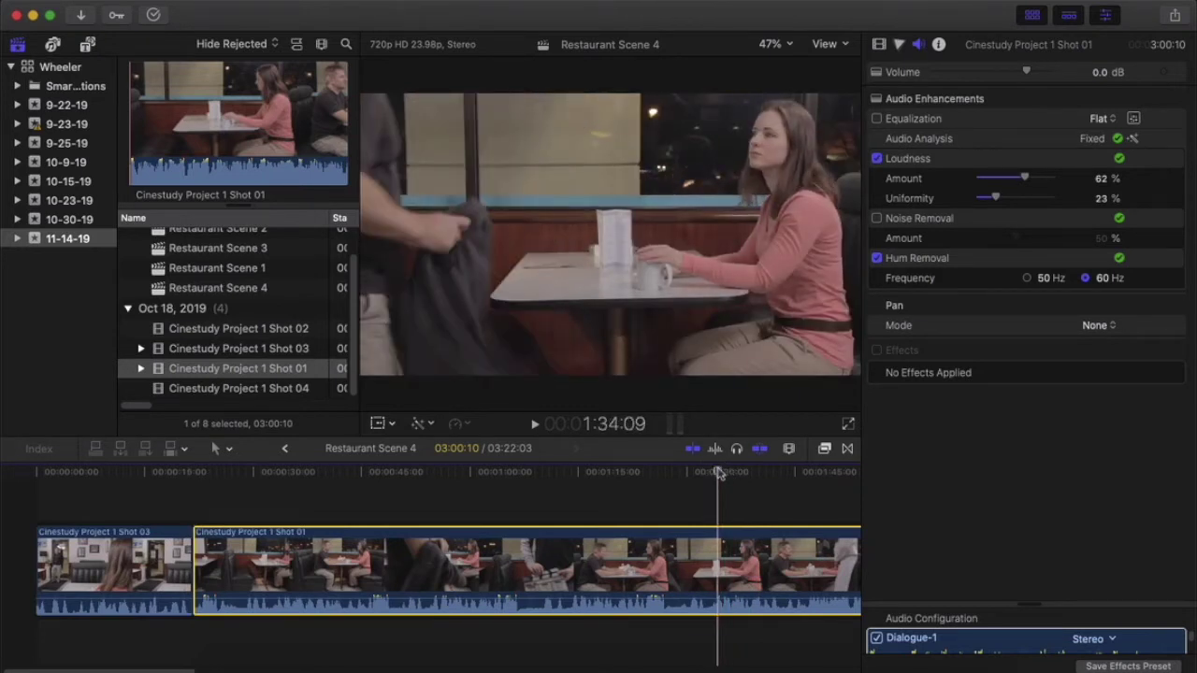
key(super+b)
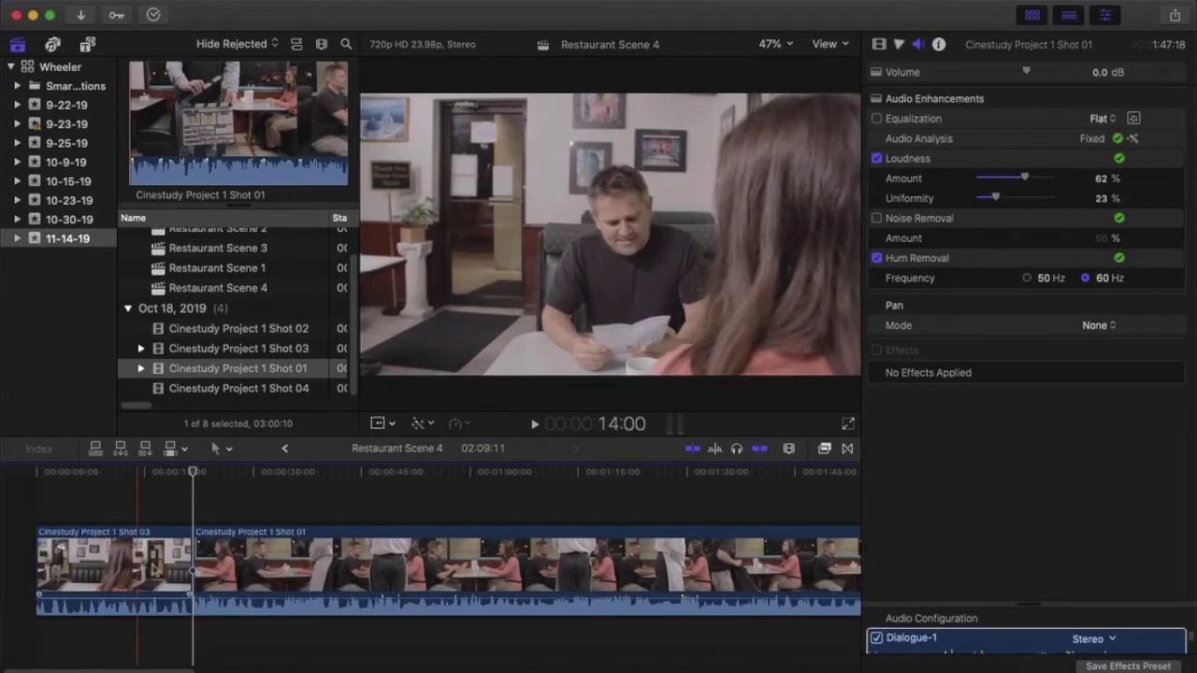
Adjust the Shot 03/Shot 01 edit point, extending Shot 03 by 14 frames, then back 3.
drag(190, 549, 171, 564)
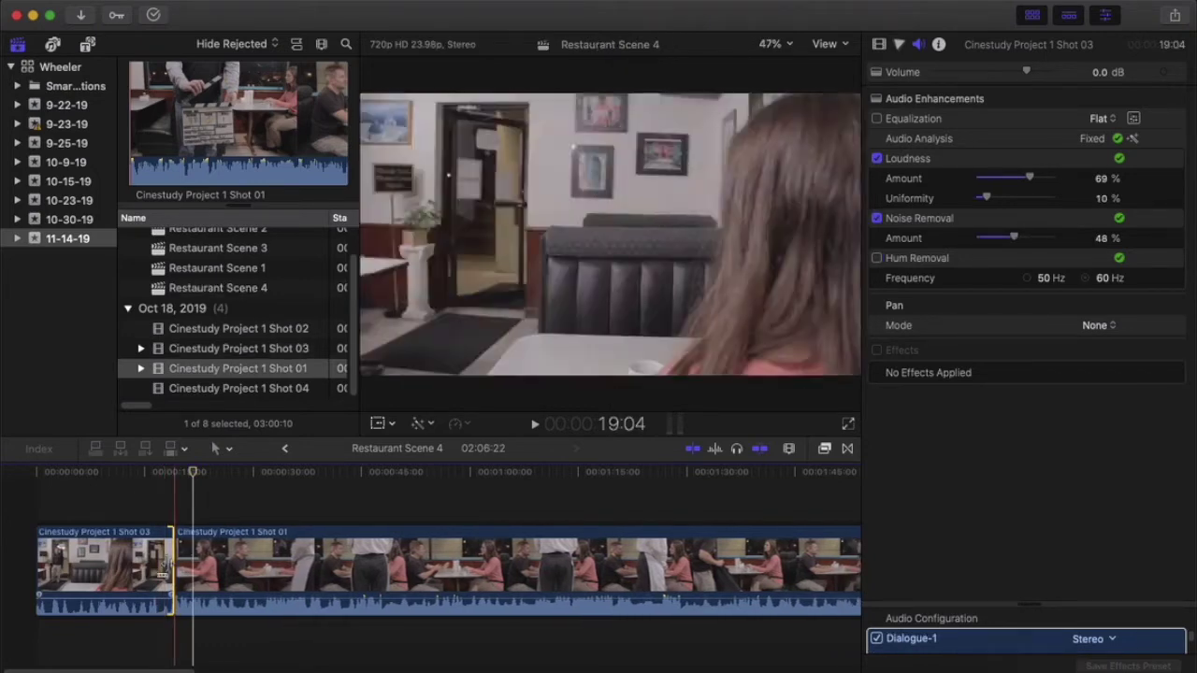
click(167, 564)
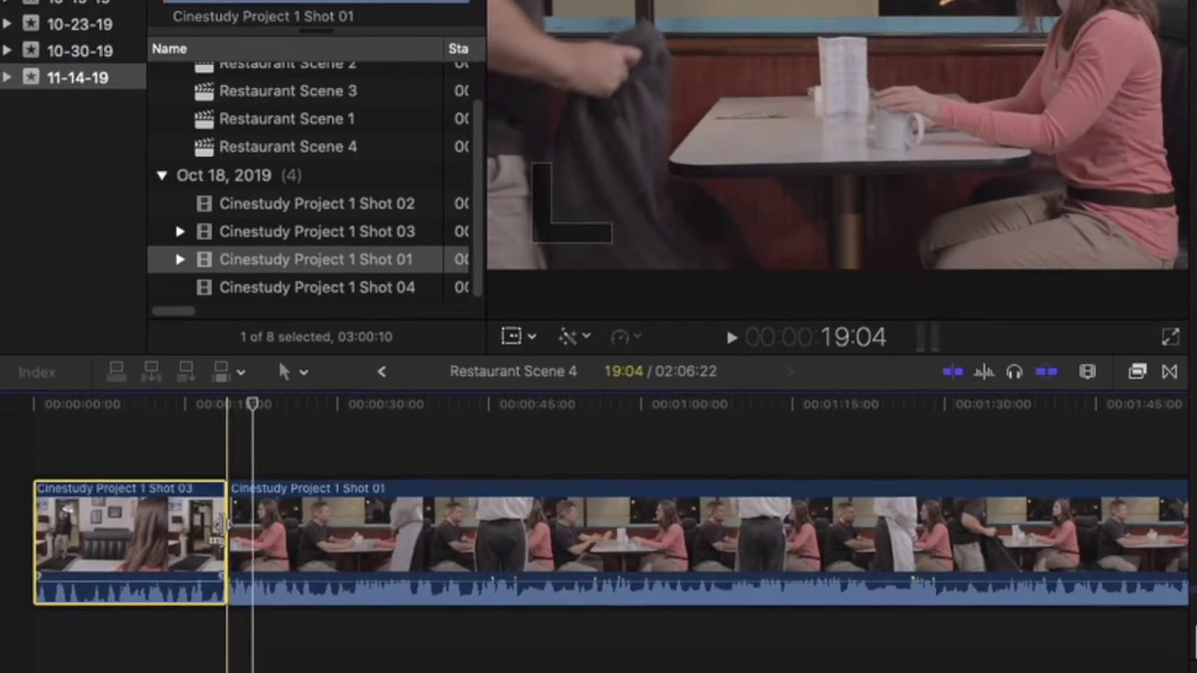
click(210, 534)
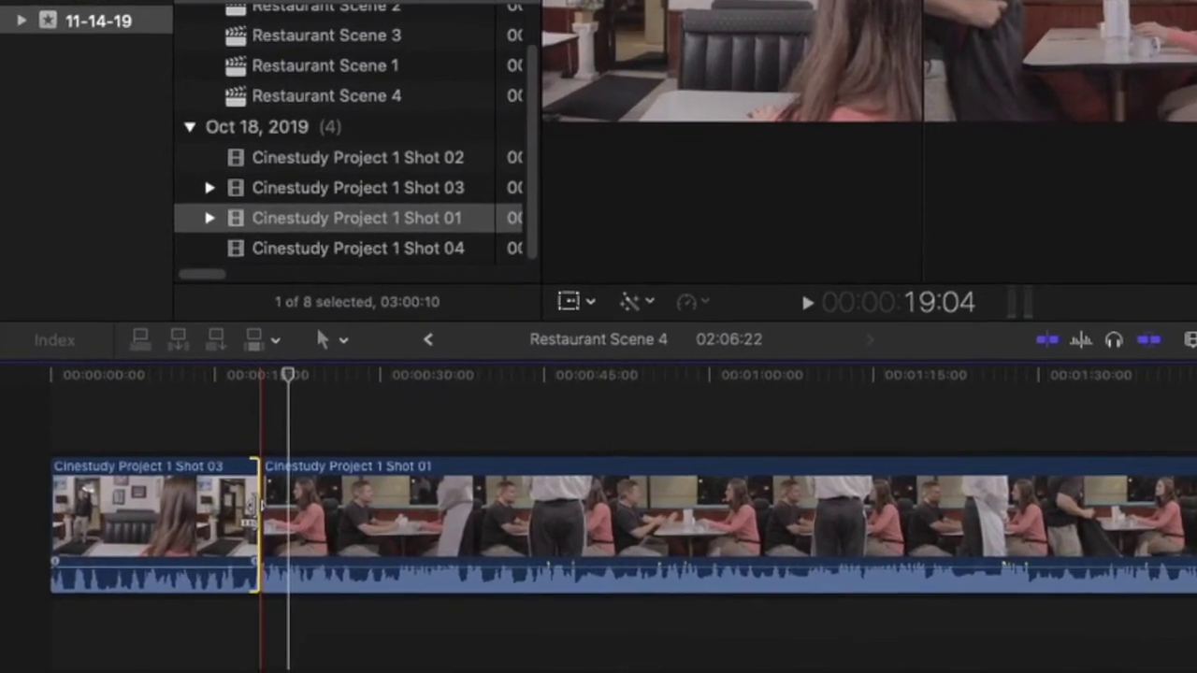
drag(241, 514, 292, 495)
click(400, 492)
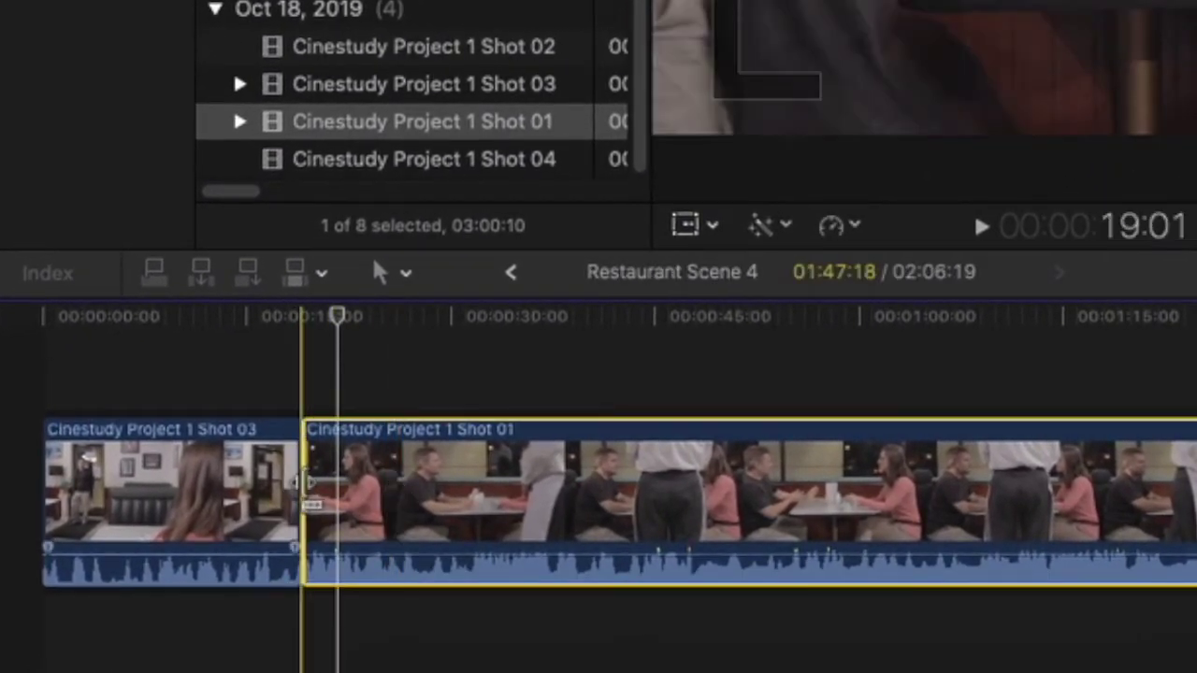
click(302, 484)
drag(304, 482, 332, 490)
Lengthen Shot 03 by about four seconds, moving the cut two seconds later.
click(197, 521)
drag(339, 318, 258, 323)
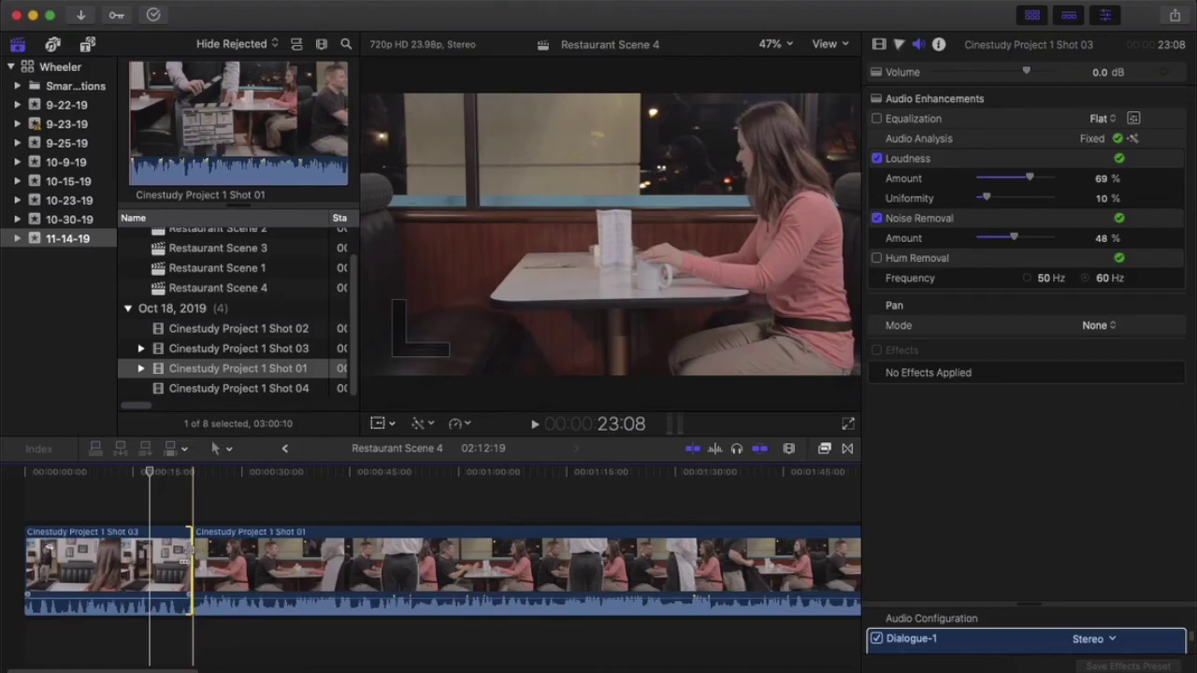
drag(188, 552, 234, 558)
click(248, 555)
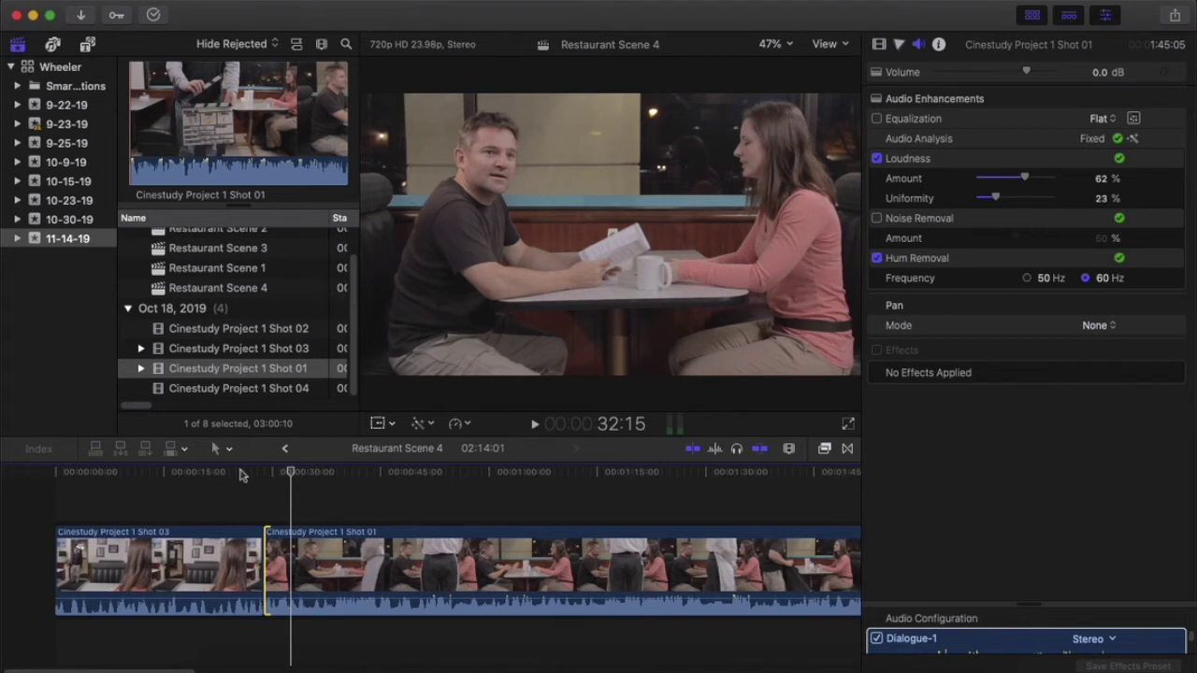
Review the Shot 03/Shot 01 edit point in two-up view, then select the 01:45:05 Shot 01.
click(263, 553)
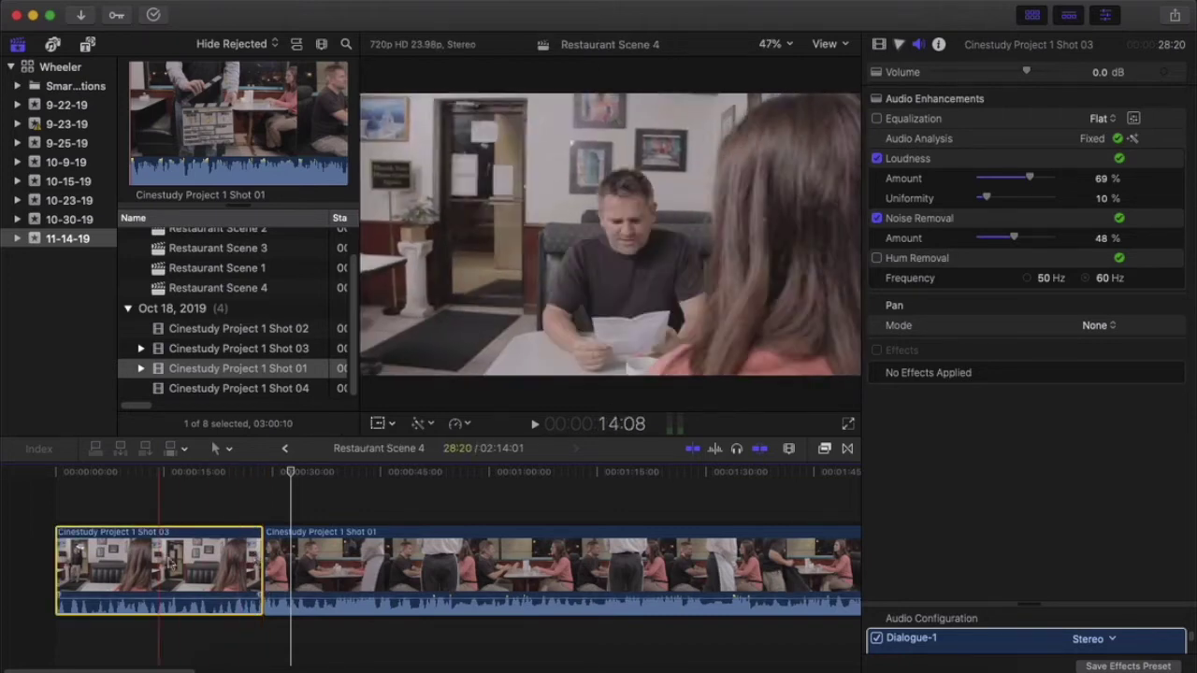
click(307, 548)
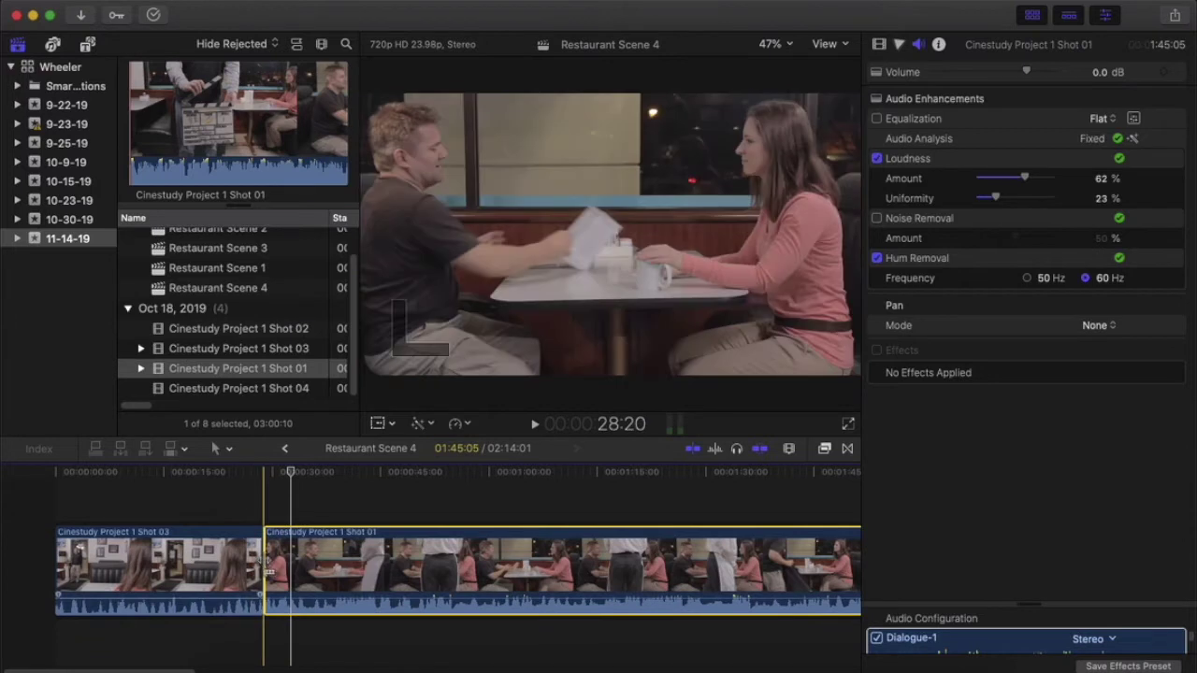
Move the Shot 03/Shot 01 cut earlier so the project runs 02:12:13, then select Restaurant Scene 1.
mouse_move(263, 561)
mouse_down()
mouse_move(240, 561)
mouse_move(267, 567)
mouse_up()
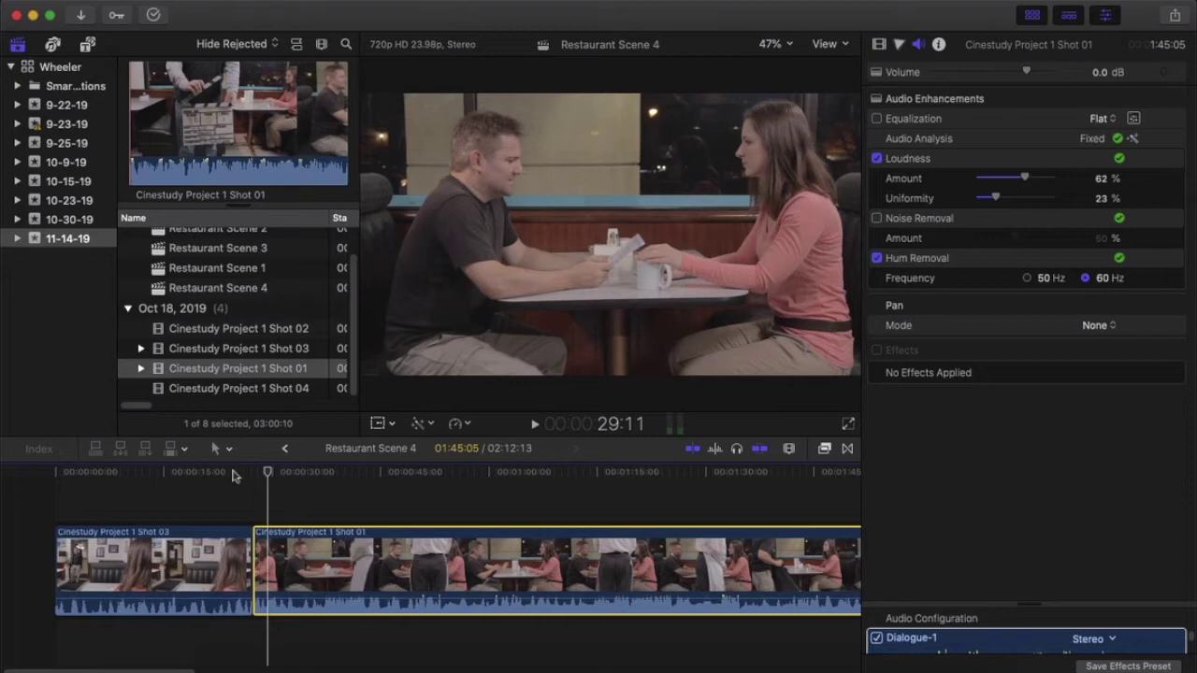
click(224, 268)
Open Restaurant Scene 1 and inspect its opening Shot 03 clip's audio (Loudness 40%, Noise Removal 48%).
double_click(243, 275)
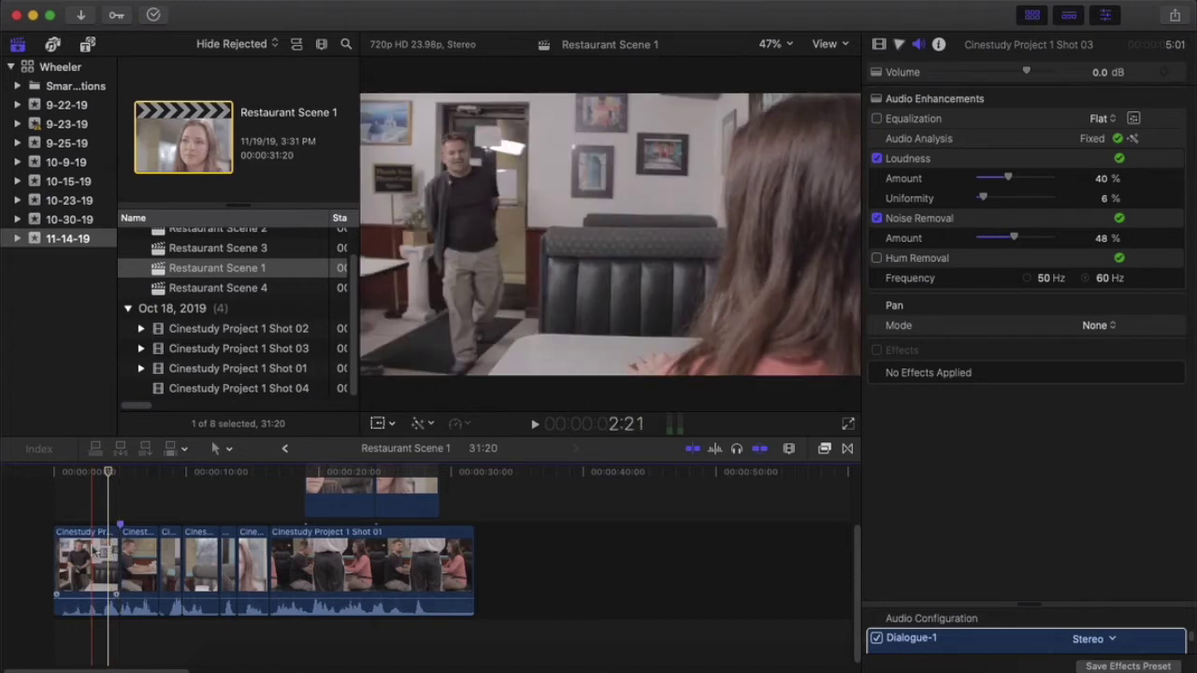
click(94, 552)
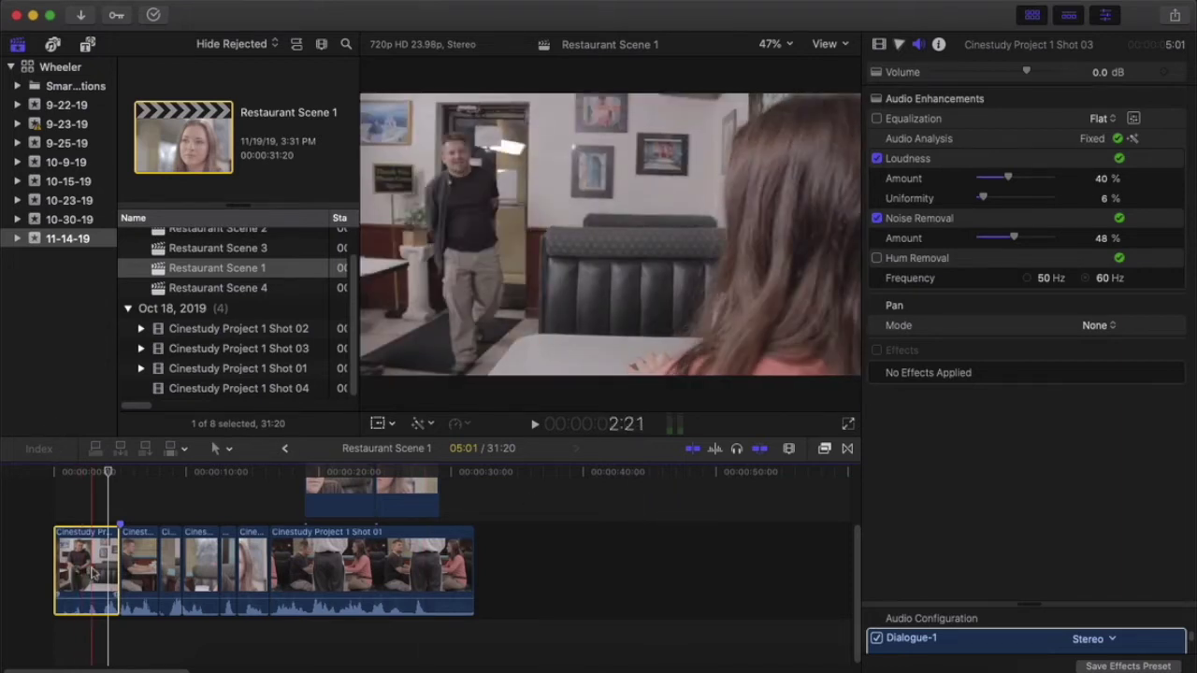
click(131, 565)
click(170, 561)
click(201, 558)
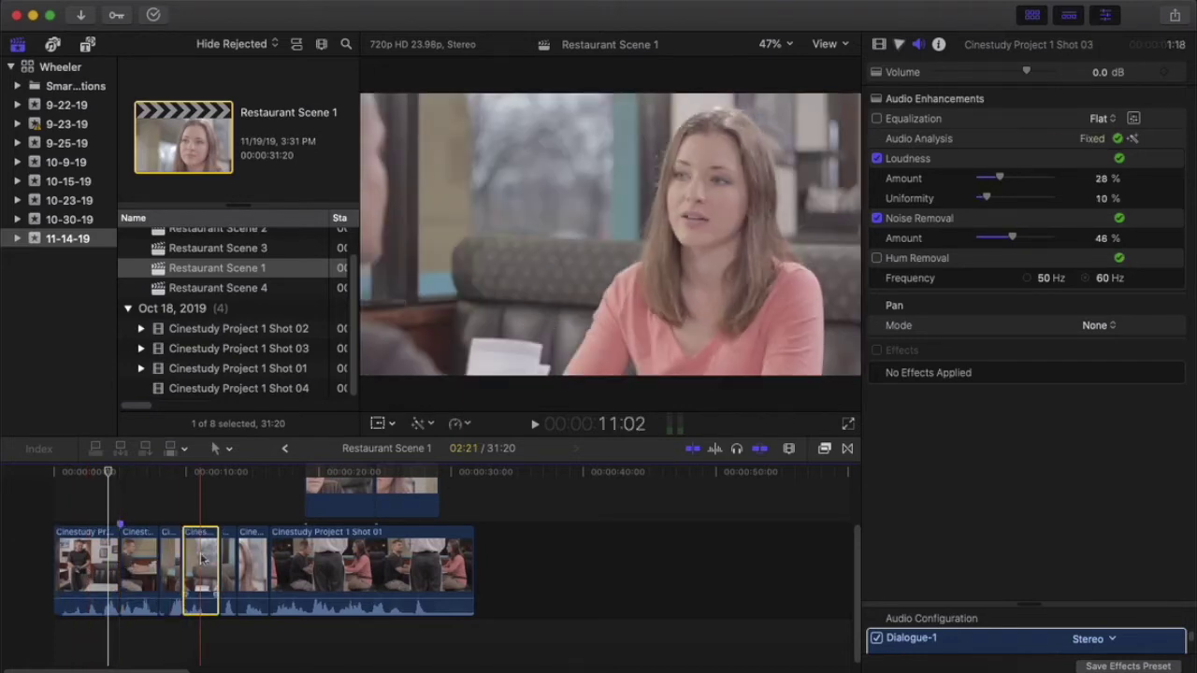
click(228, 558)
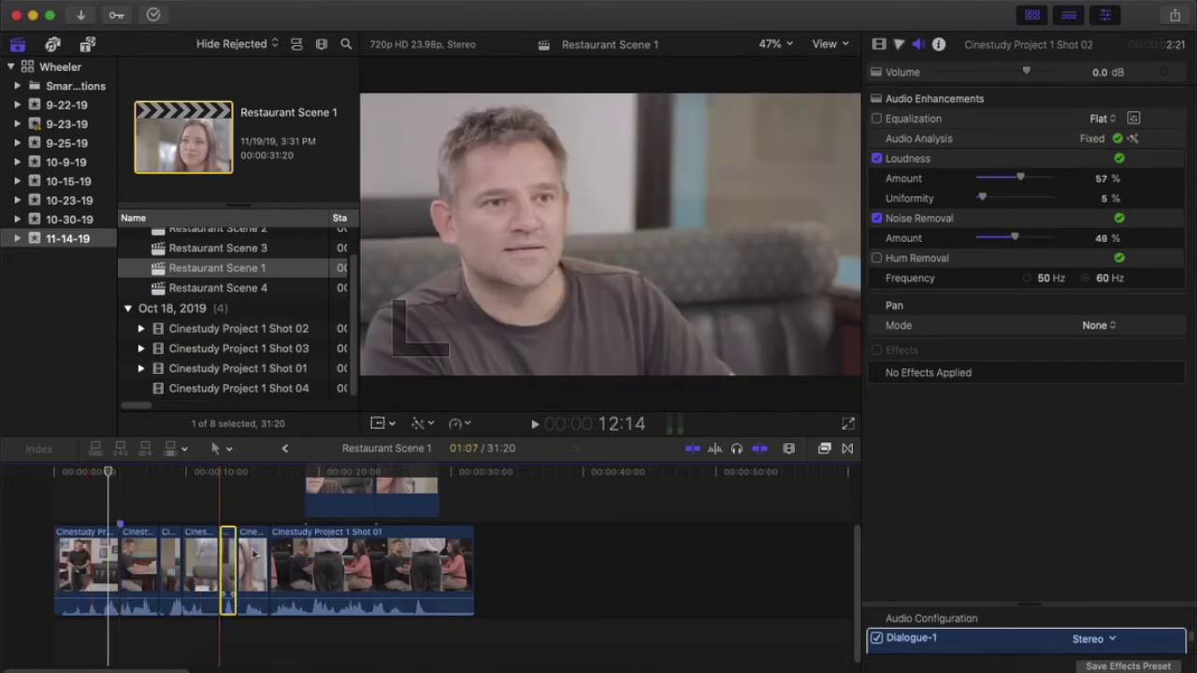
click(254, 555)
click(318, 557)
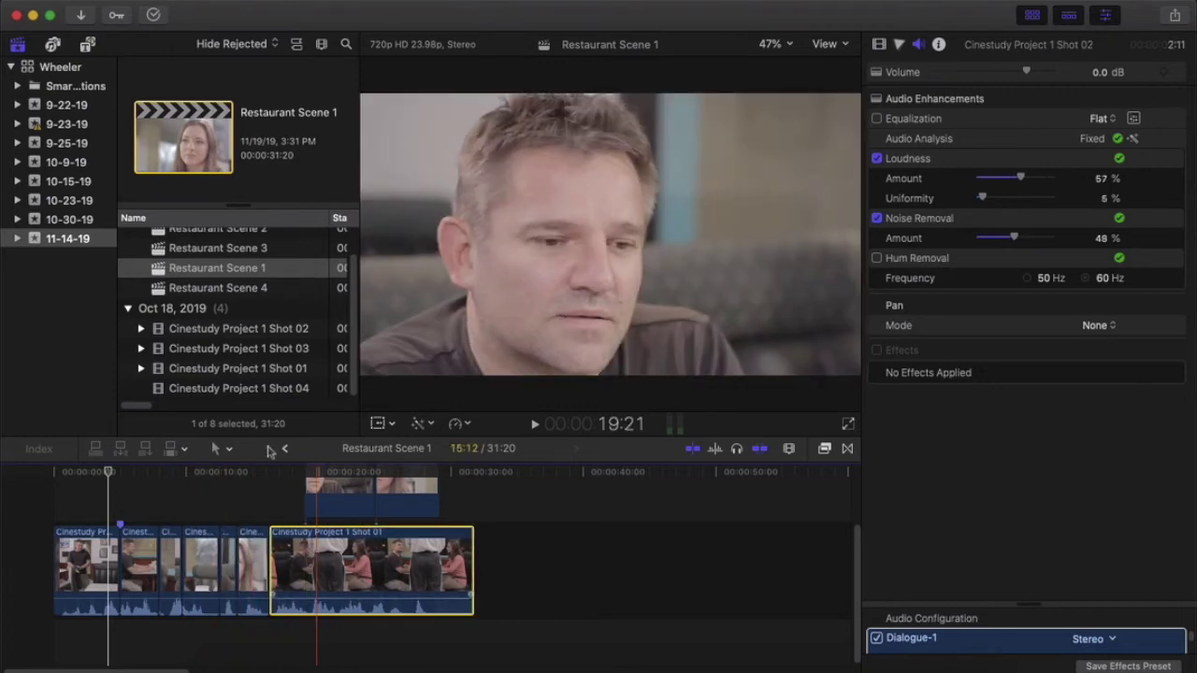
click(293, 486)
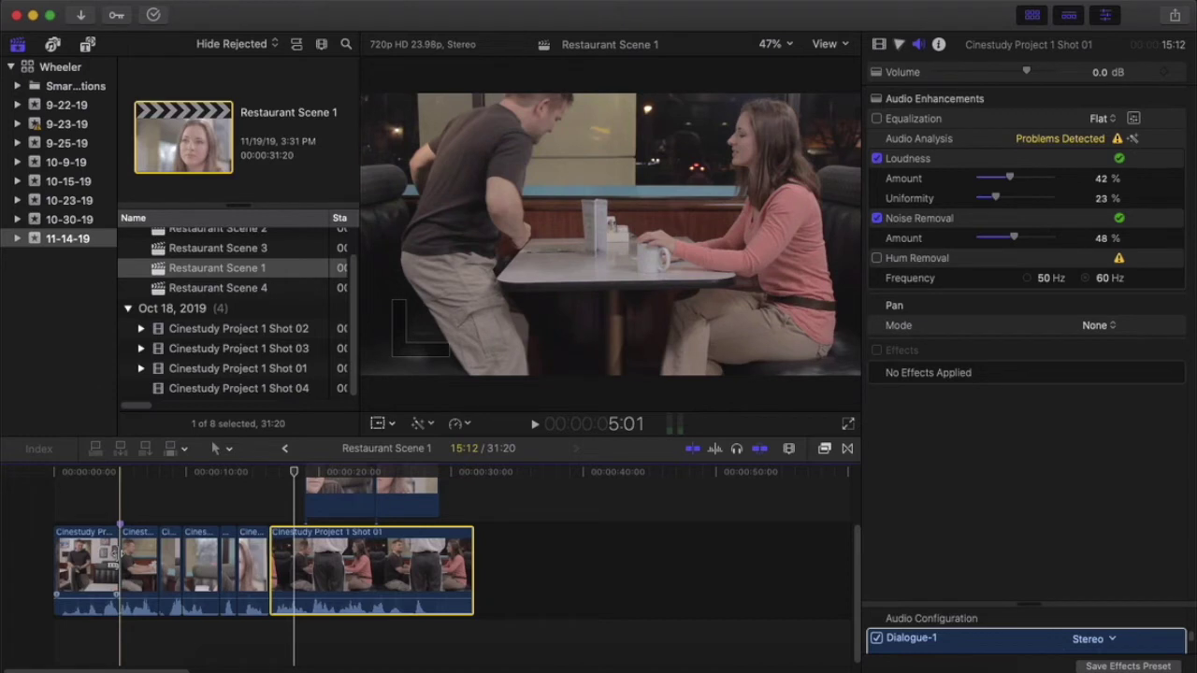
click(120, 561)
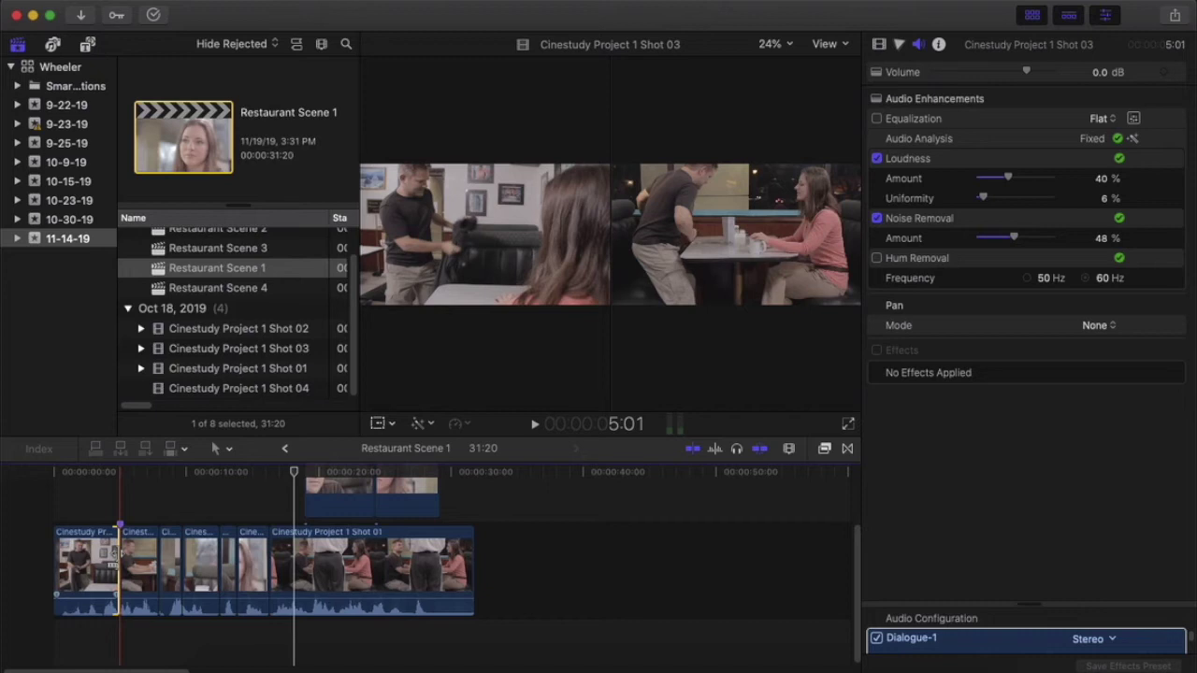
click(102, 561)
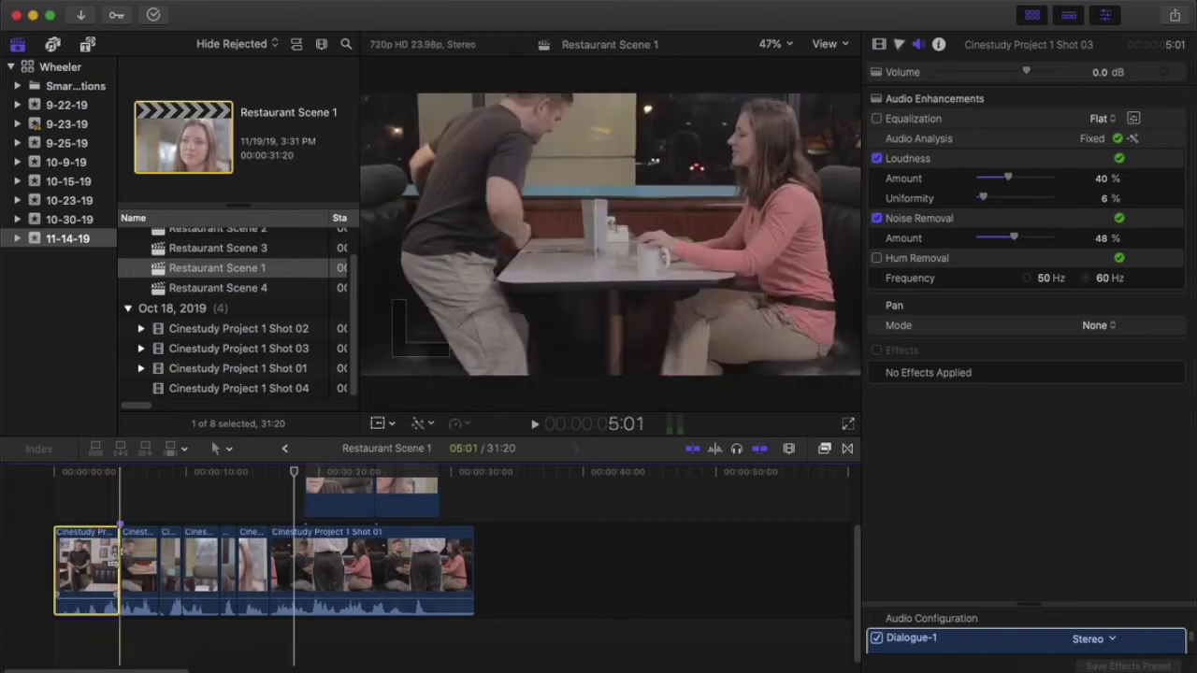
click(119, 551)
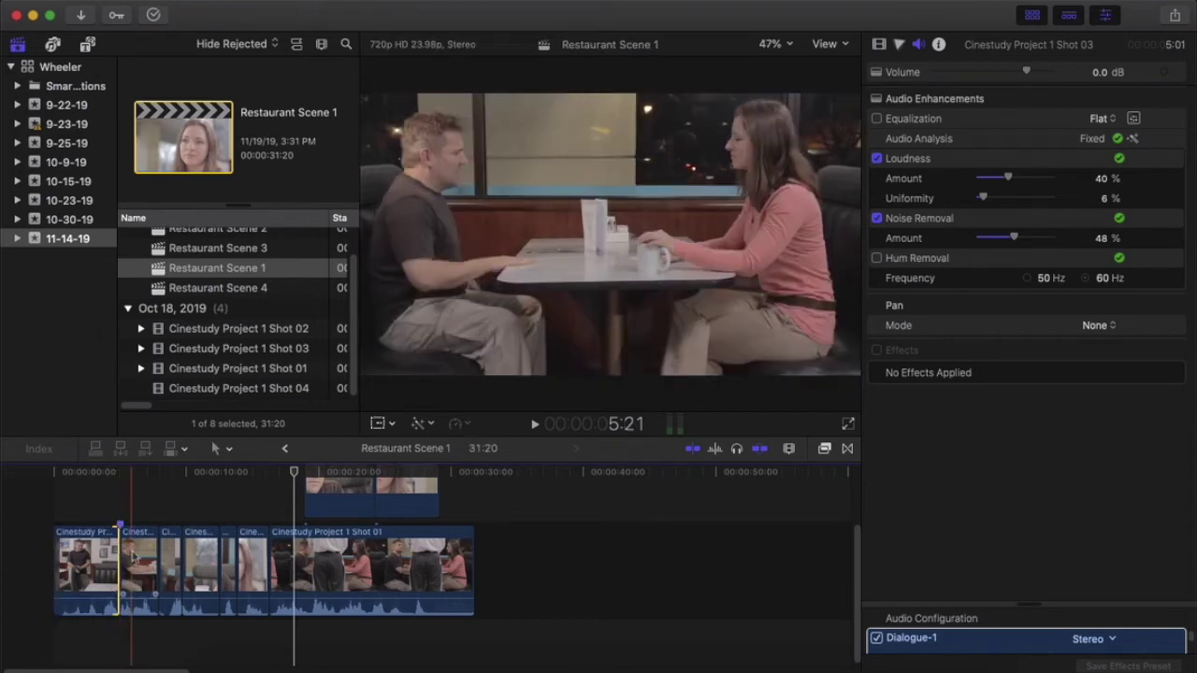
click(136, 557)
click(106, 482)
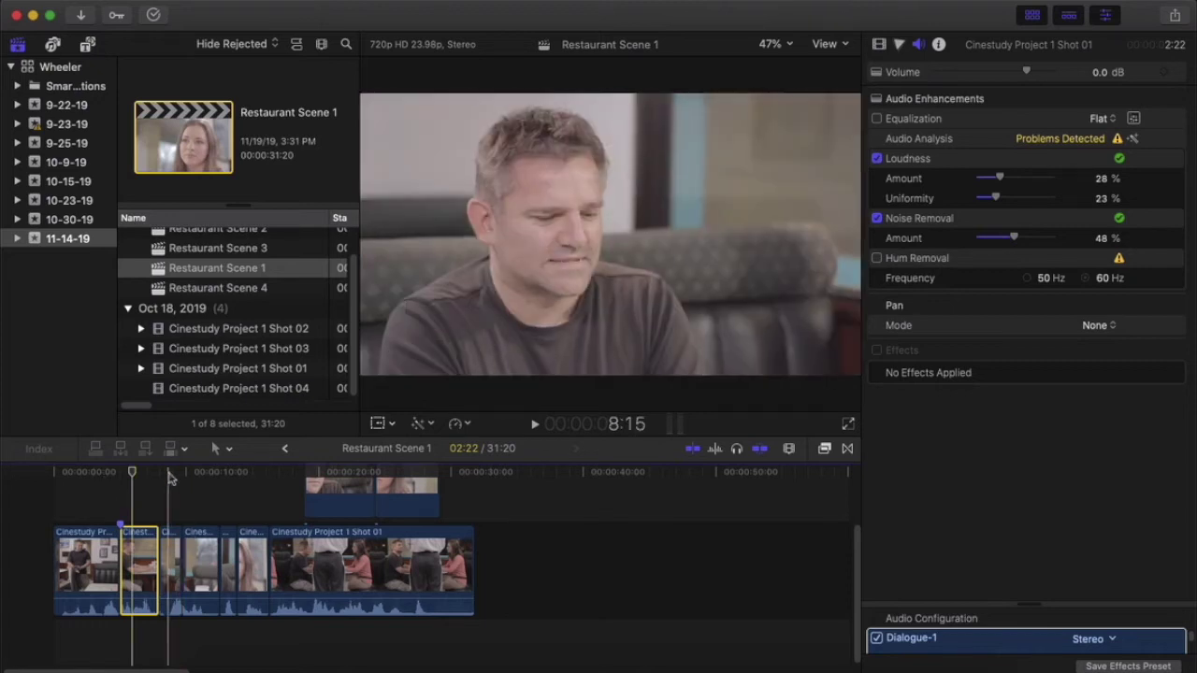
Inspect the connected cutaway clips, then open the Restaurant Scene 3 project.
click(206, 475)
scroll(281, 524, up, 3)
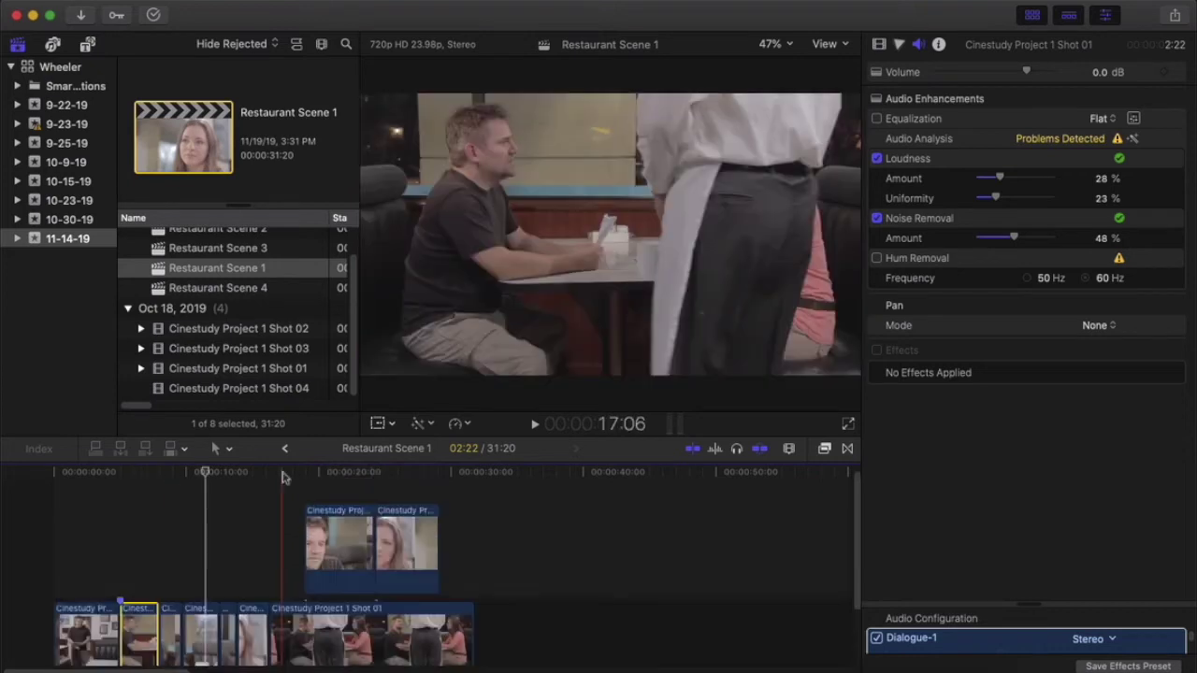
click(324, 552)
click(393, 538)
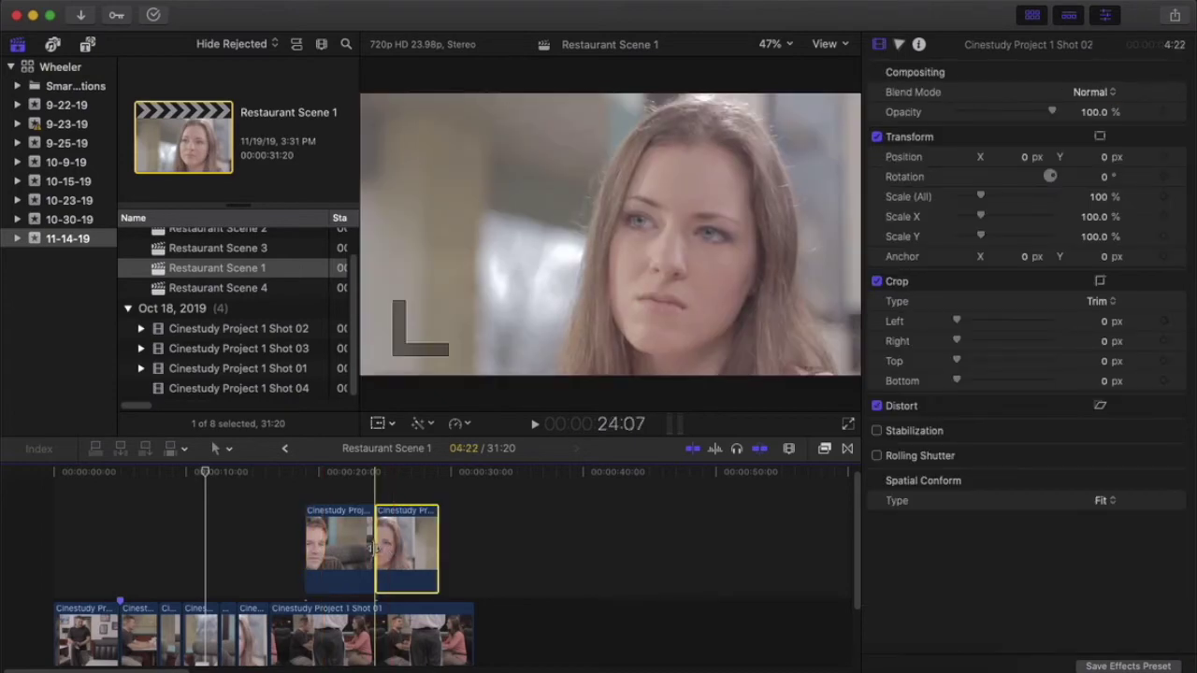
click(329, 546)
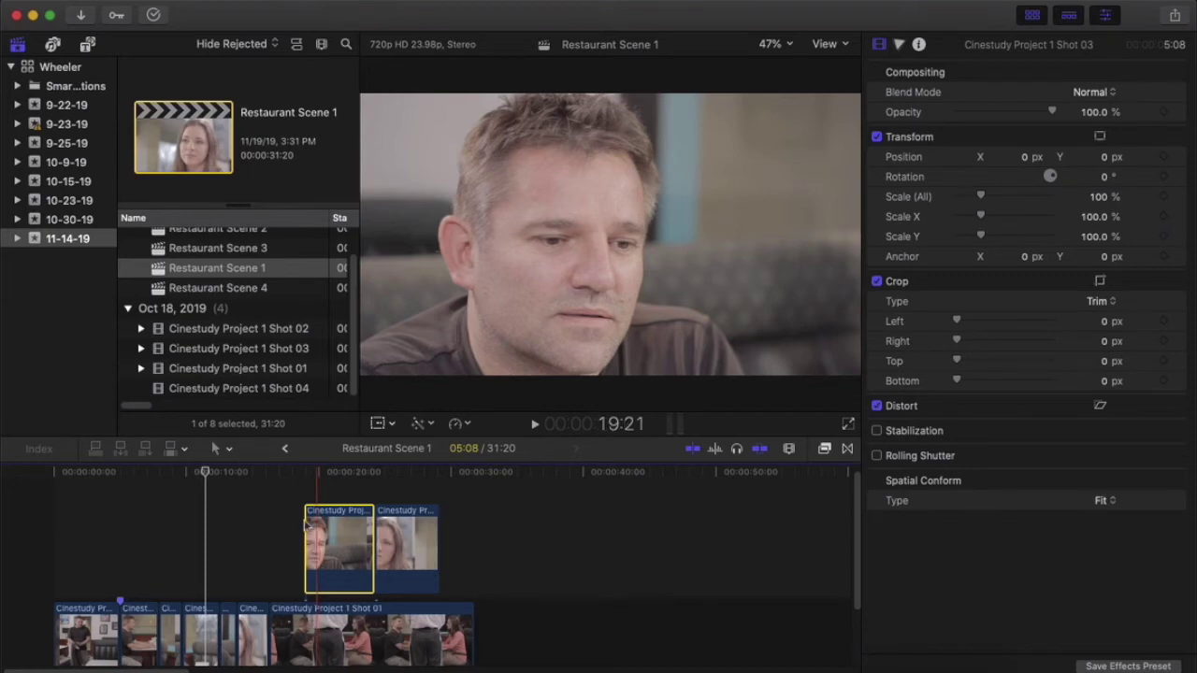
scroll(262, 318, up, 1)
double_click(212, 278)
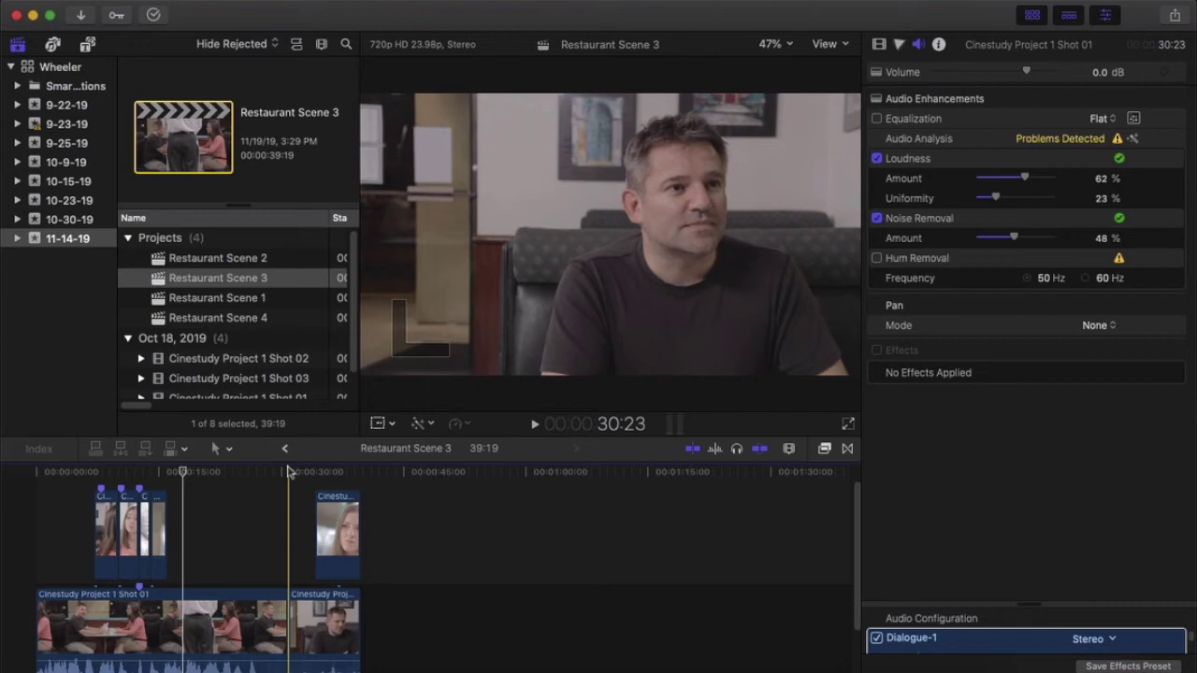
double_click(217, 258)
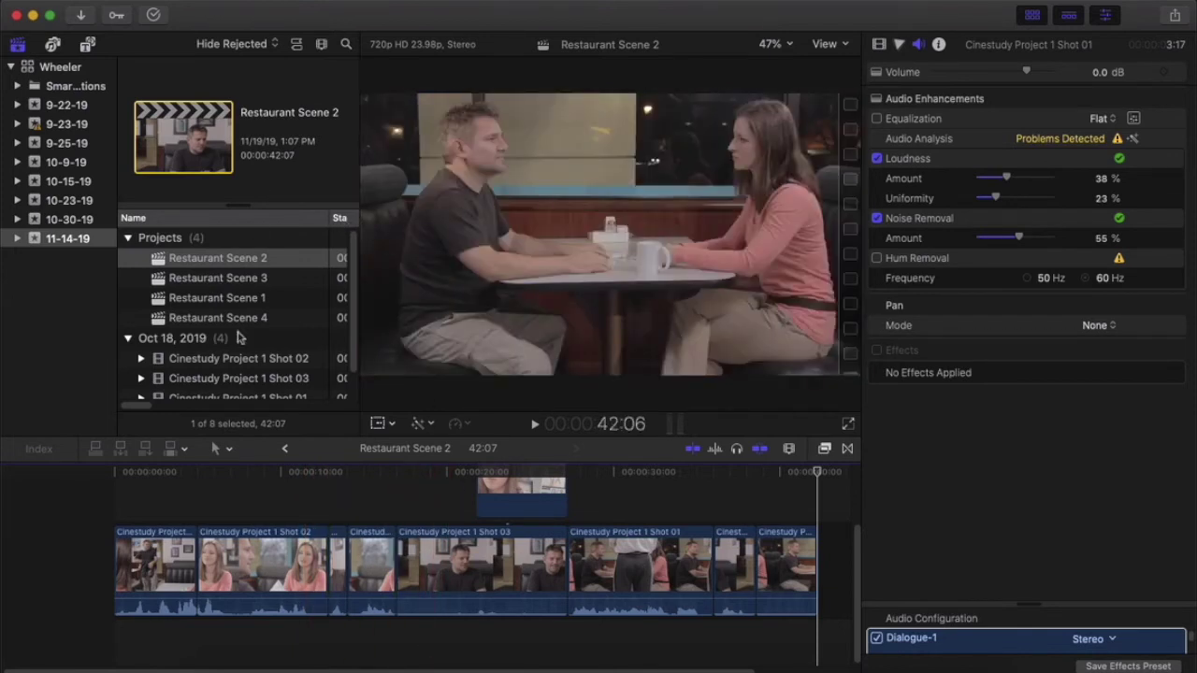
key(super+1)
double_click(220, 279)
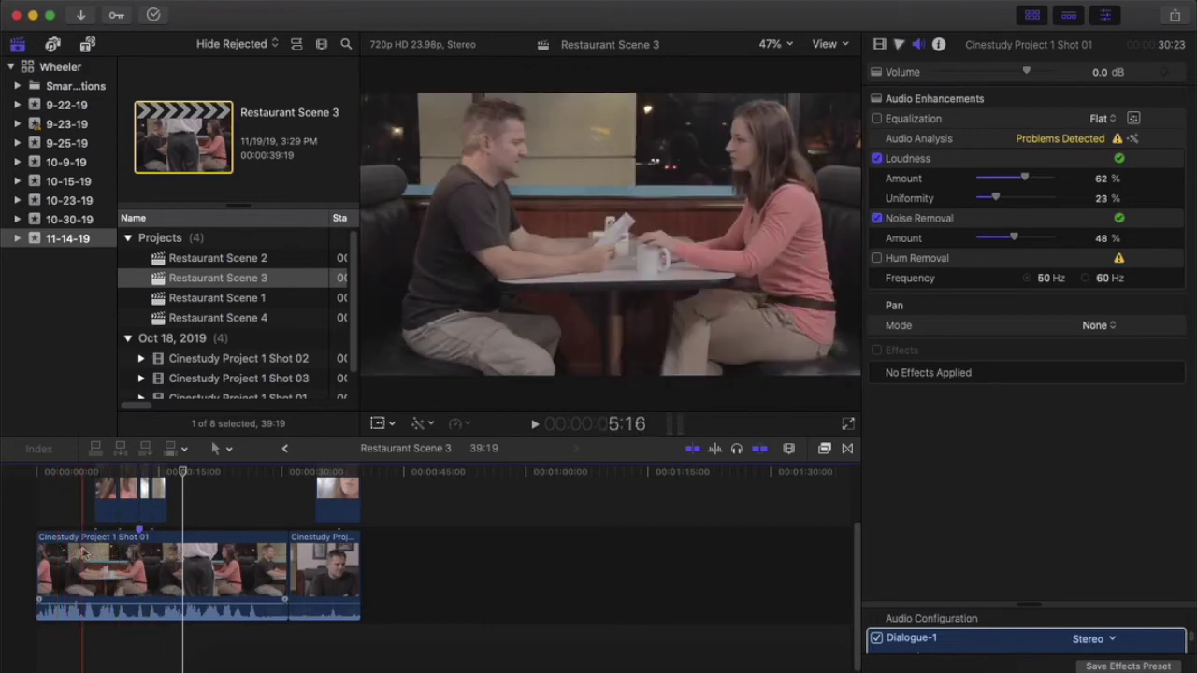
click(79, 565)
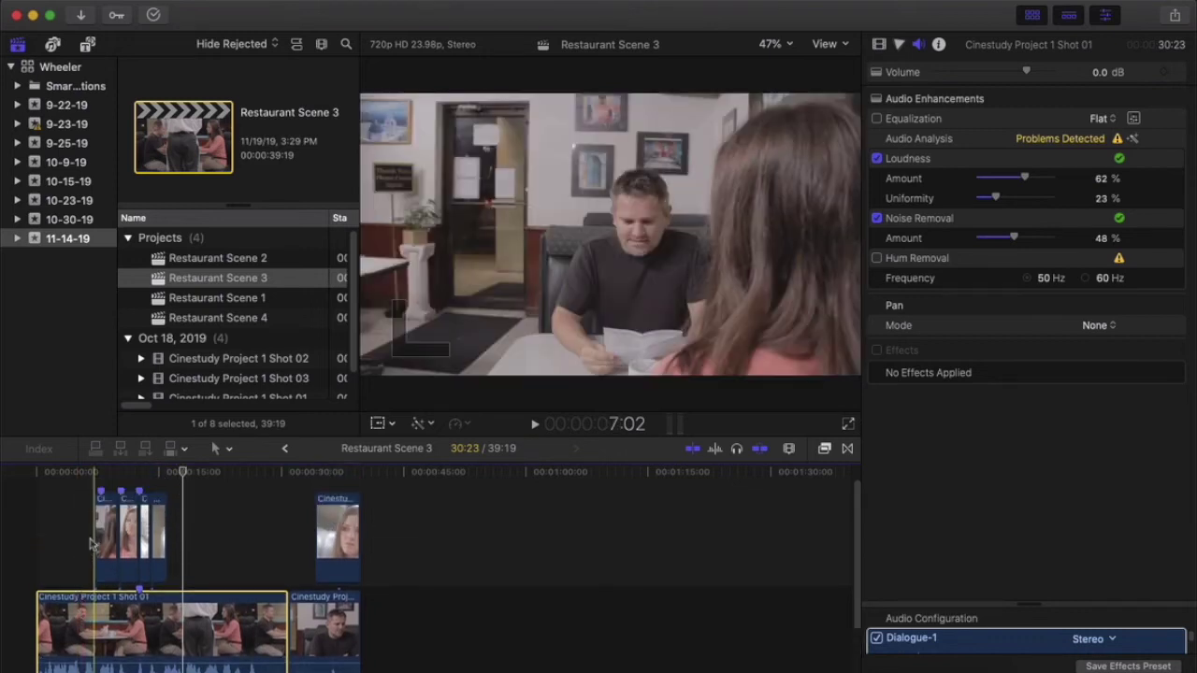
click(106, 540)
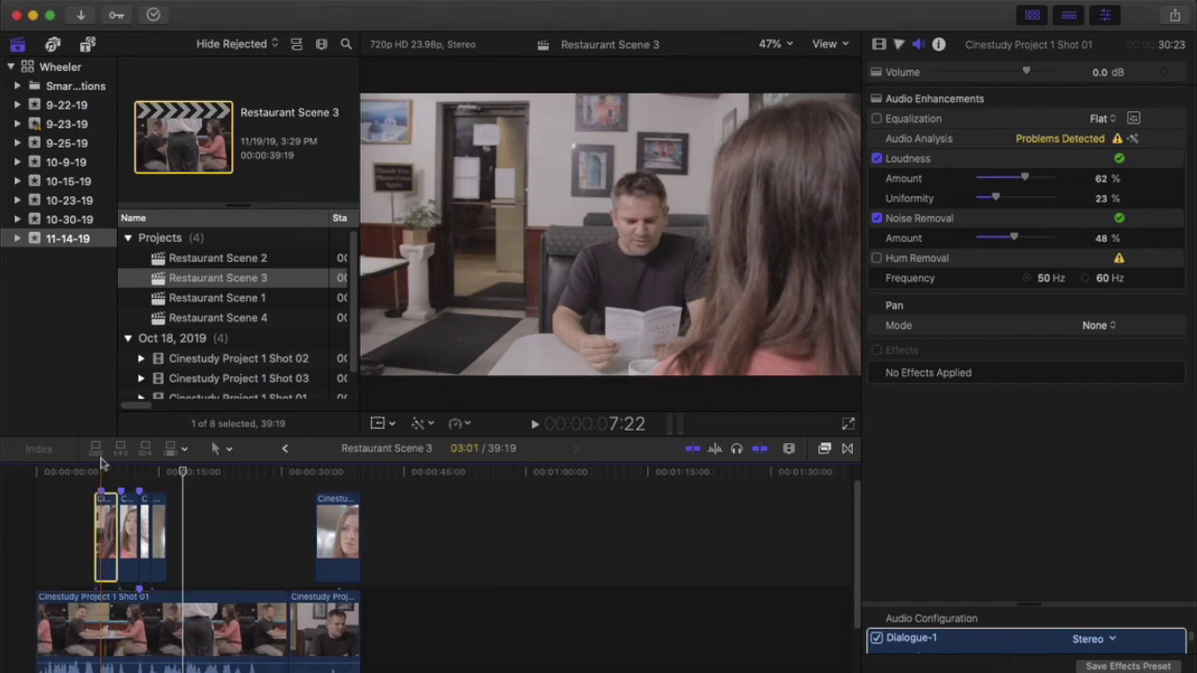
drag(101, 470, 121, 474)
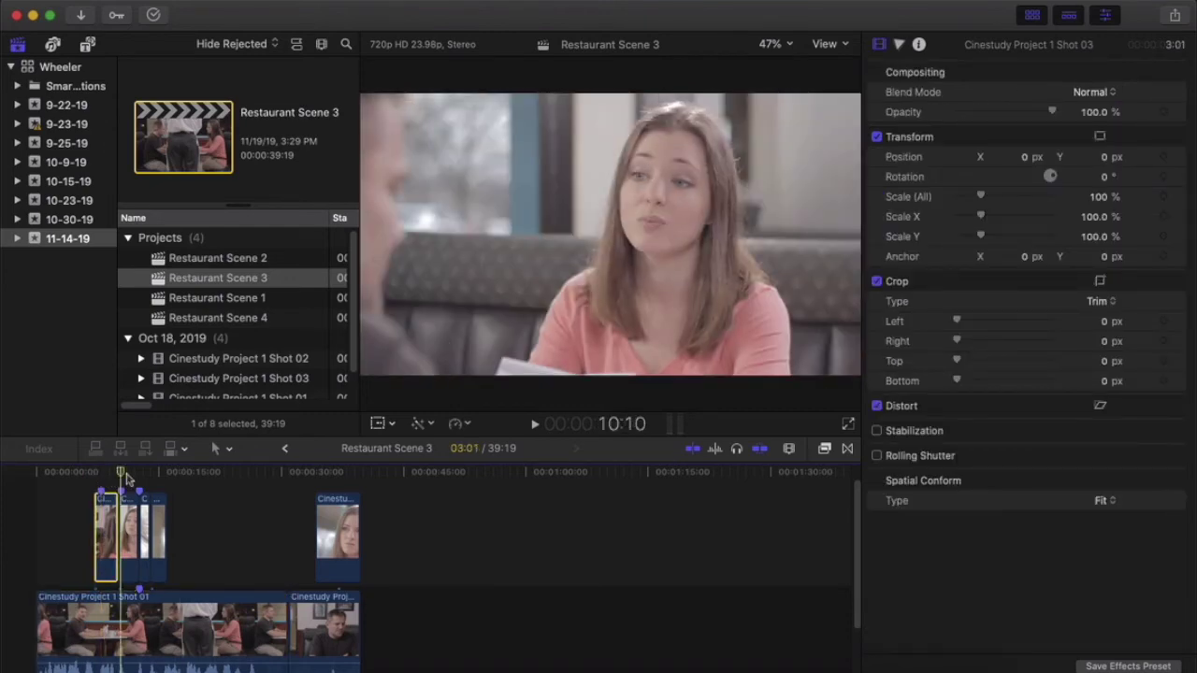
click(139, 472)
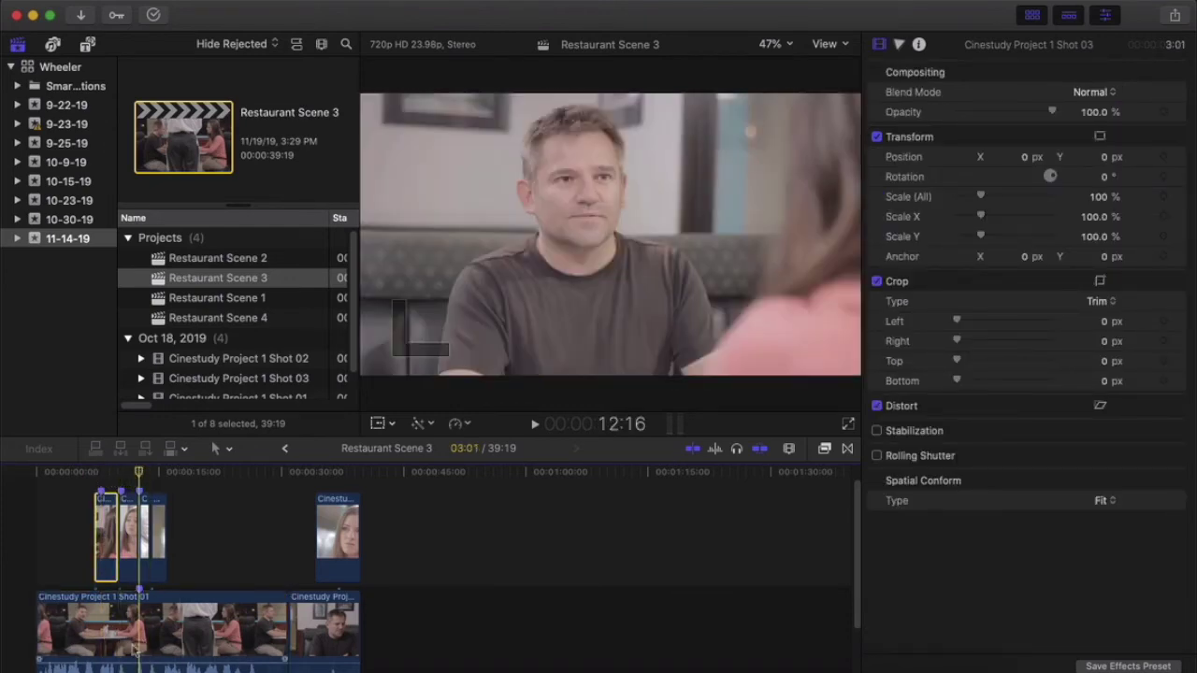
click(175, 609)
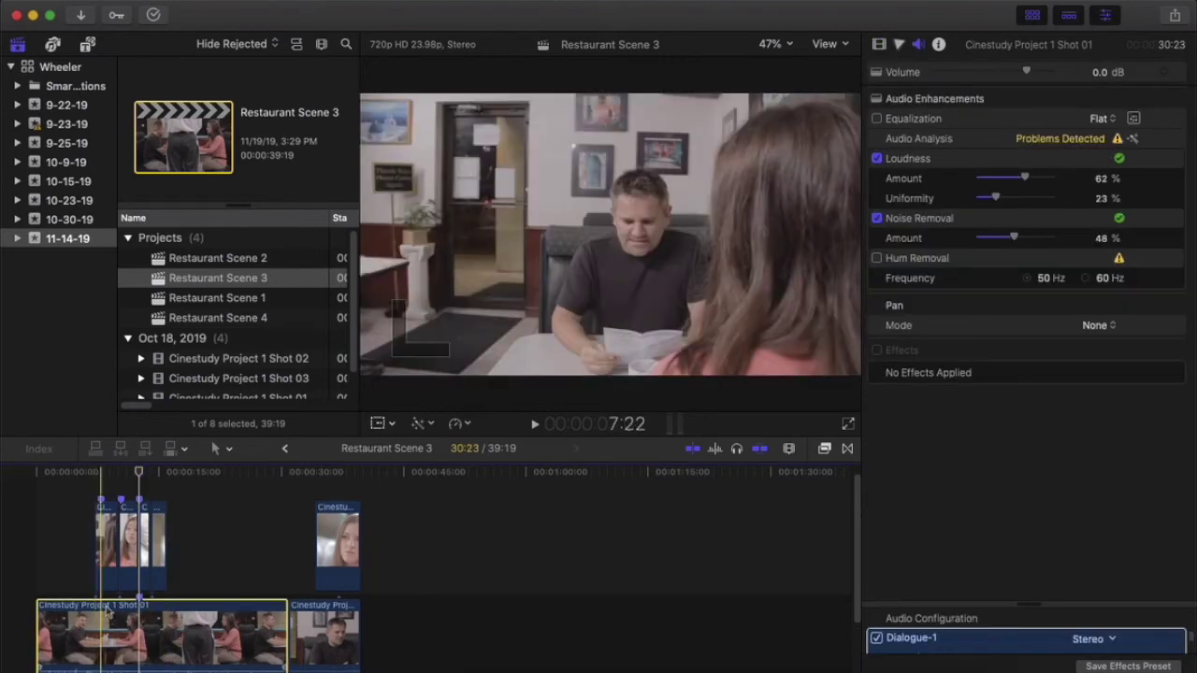
scroll(192, 578, down, 3)
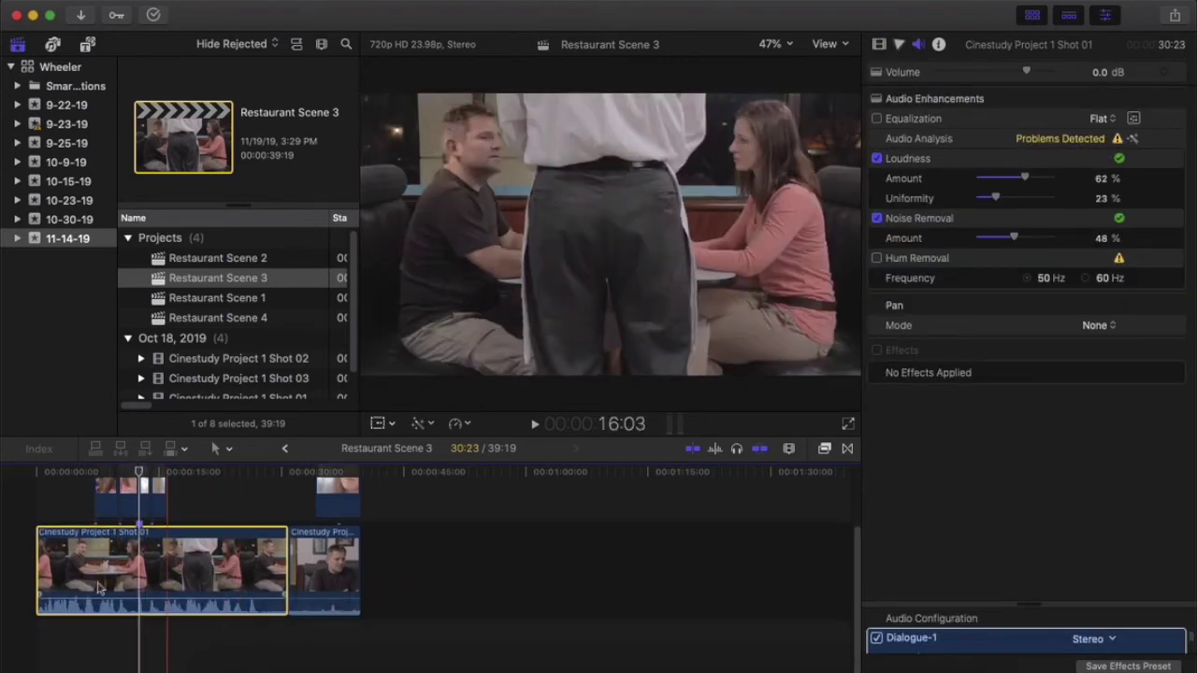
scroll(192, 577, up, 3)
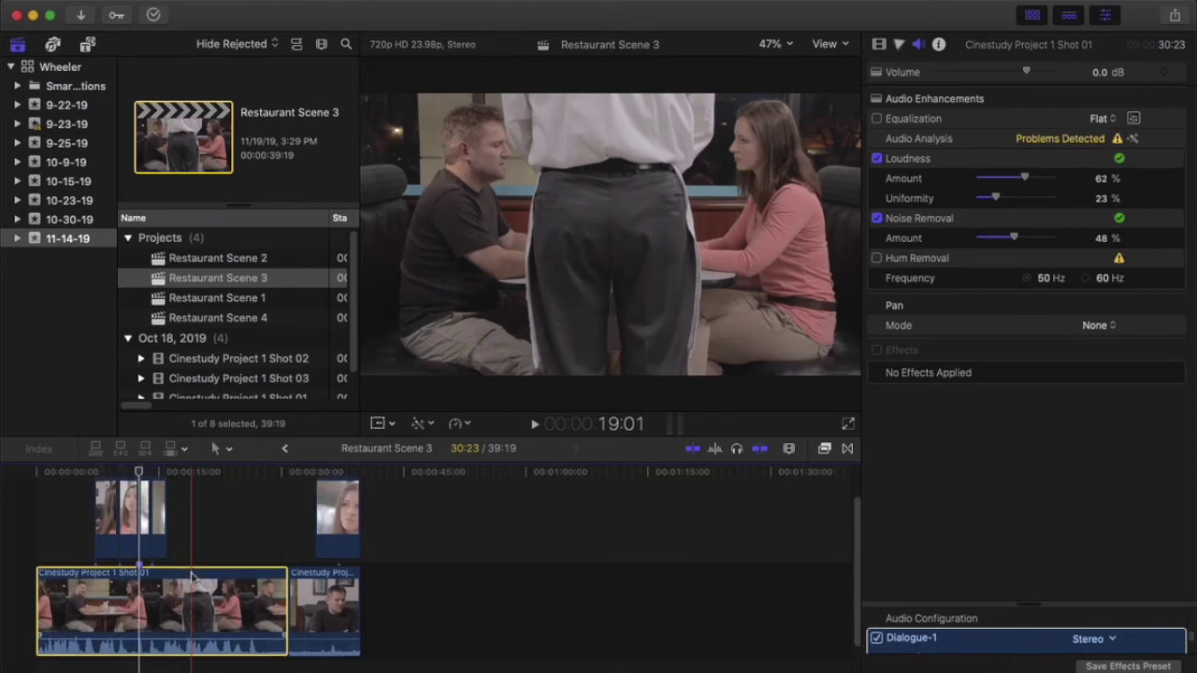
click(166, 473)
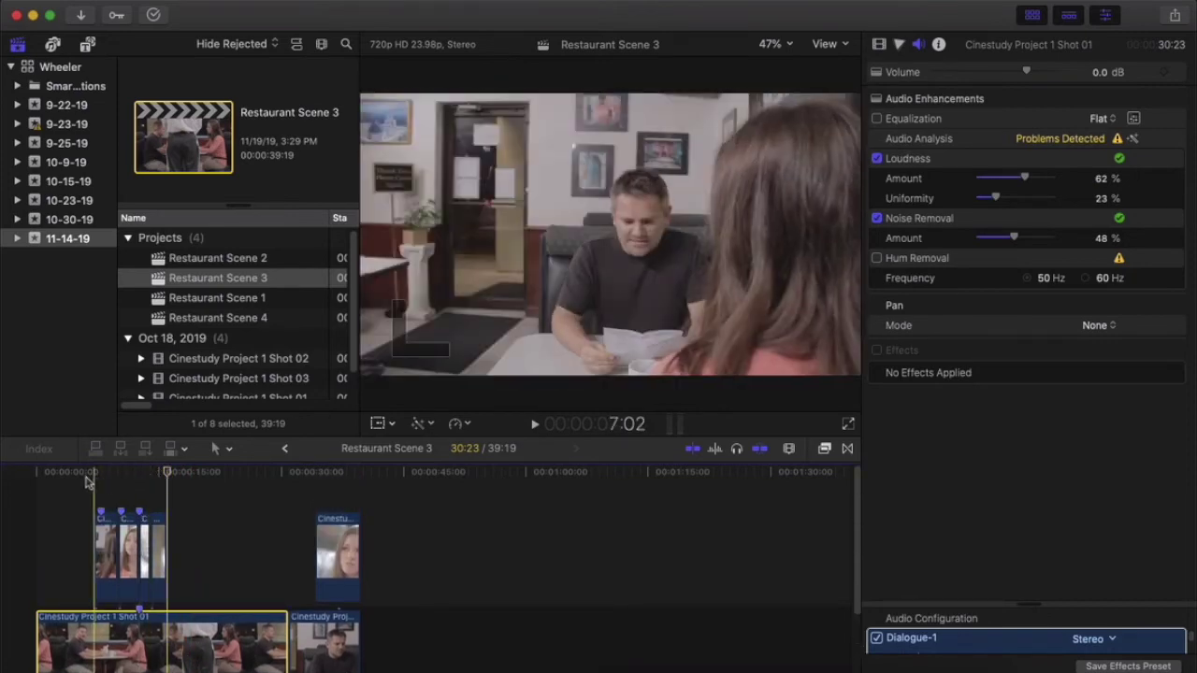
click(94, 473)
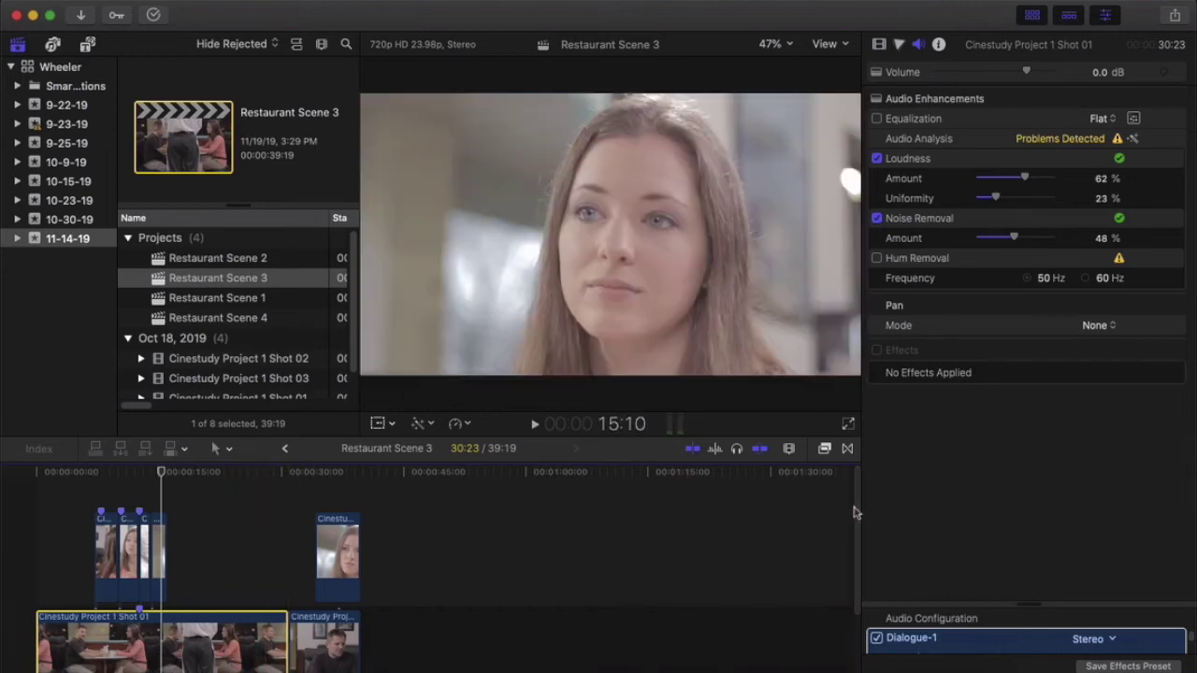
scroll(855, 524, down, 3)
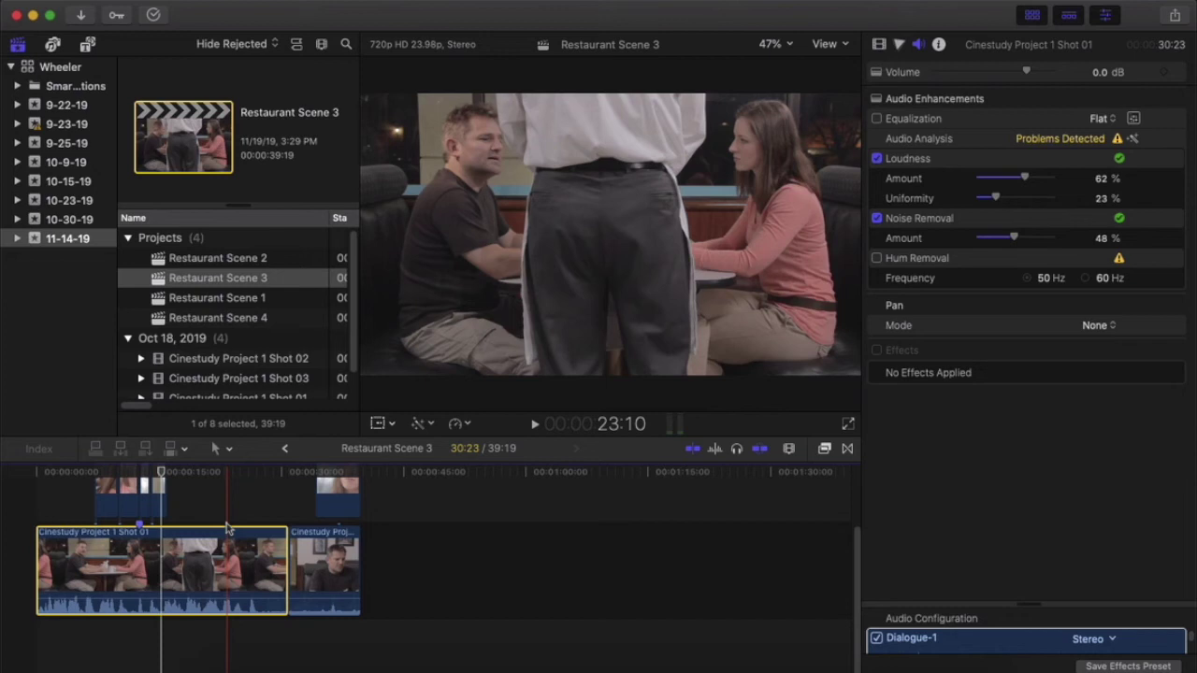
scroll(214, 507, up, 3)
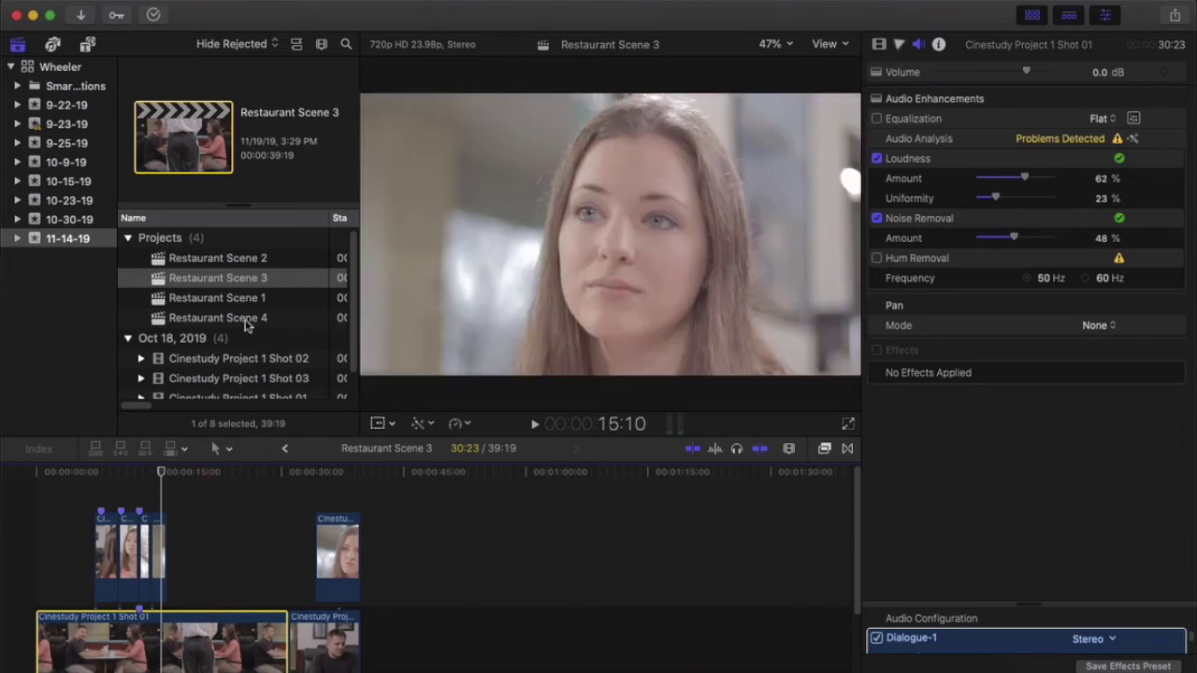
click(681, 663)
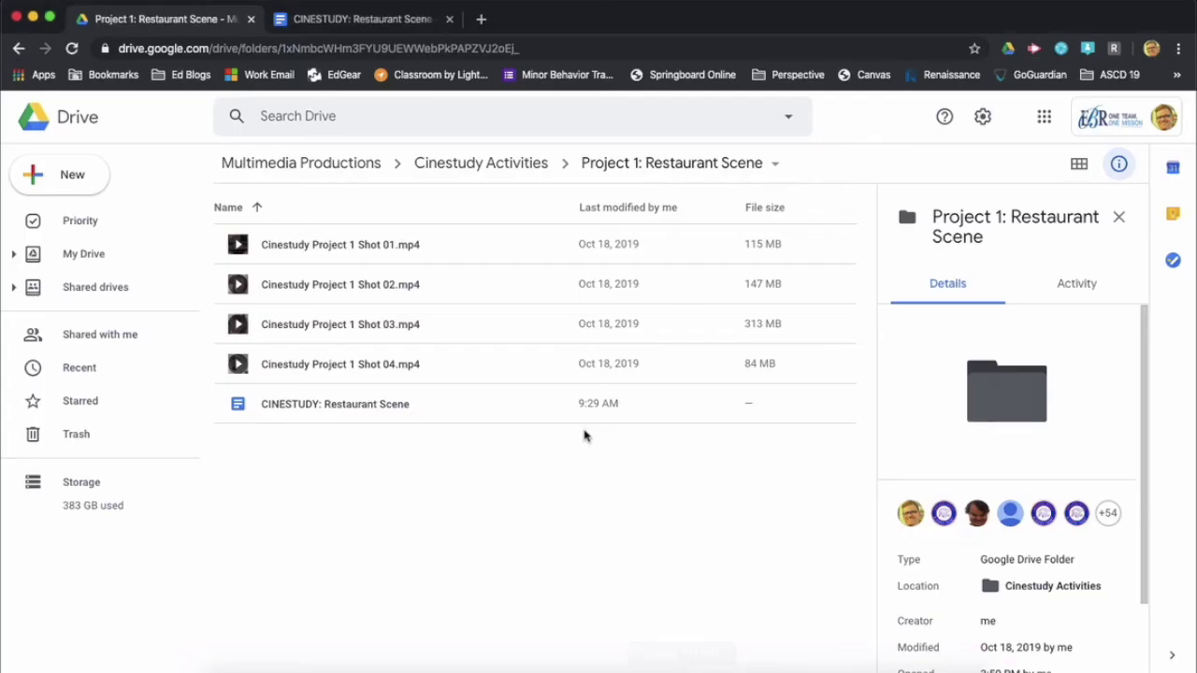
click(376, 26)
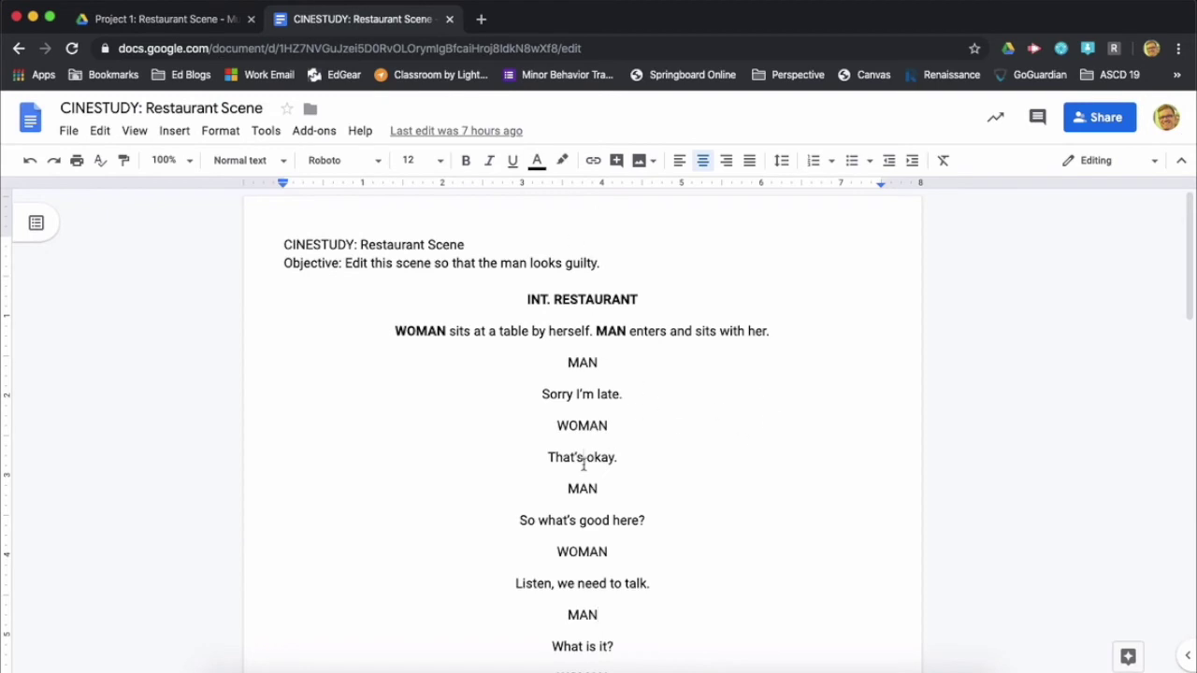
drag(1191, 255, 1191, 329)
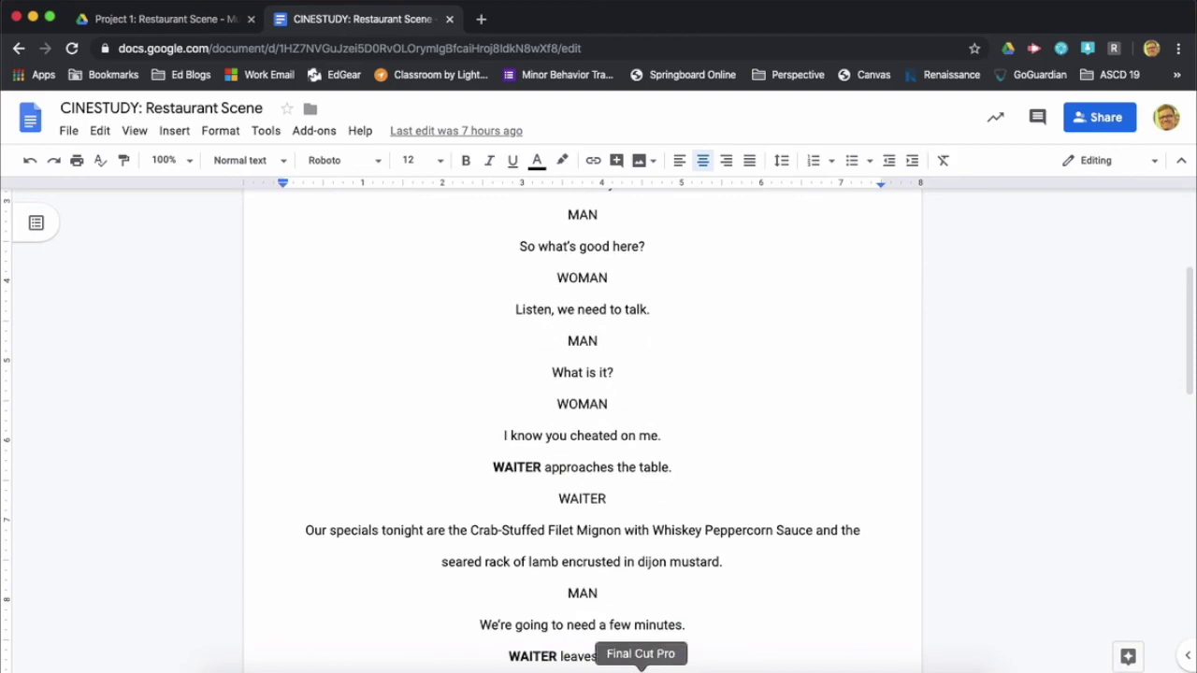
click(640, 668)
click(327, 356)
scroll(346, 321, down, 2)
click(118, 643)
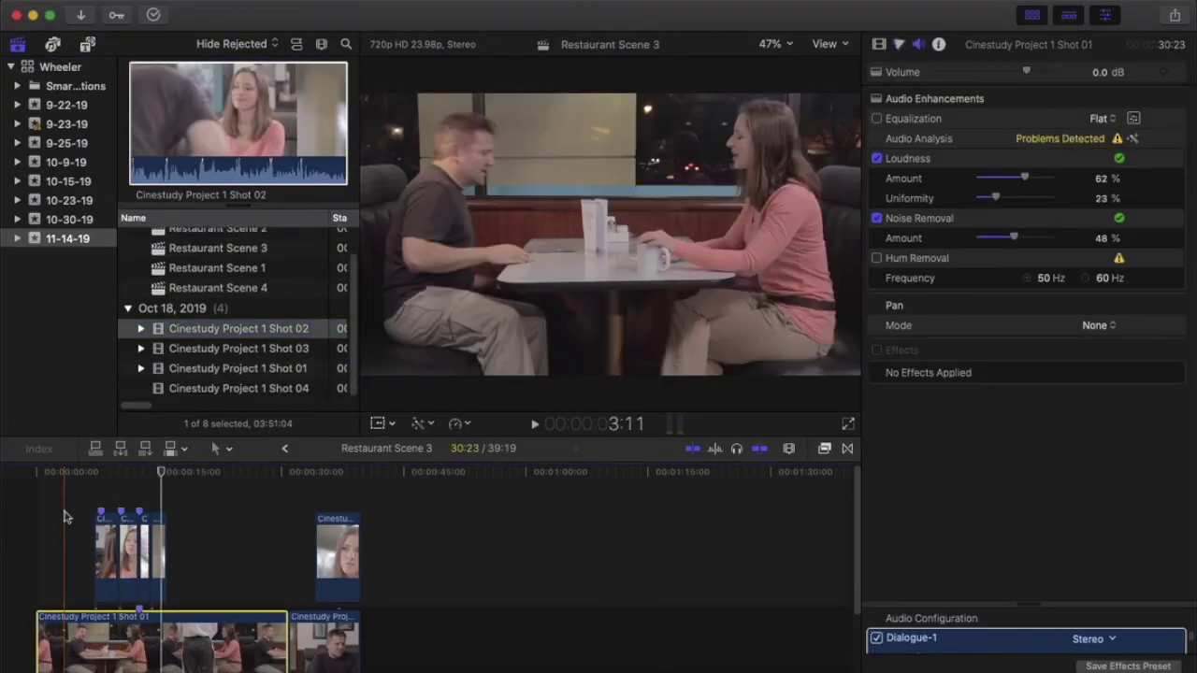
Return the playhead to the scene start and select the 30:23 Shot 01 storyline clip.
click(65, 516)
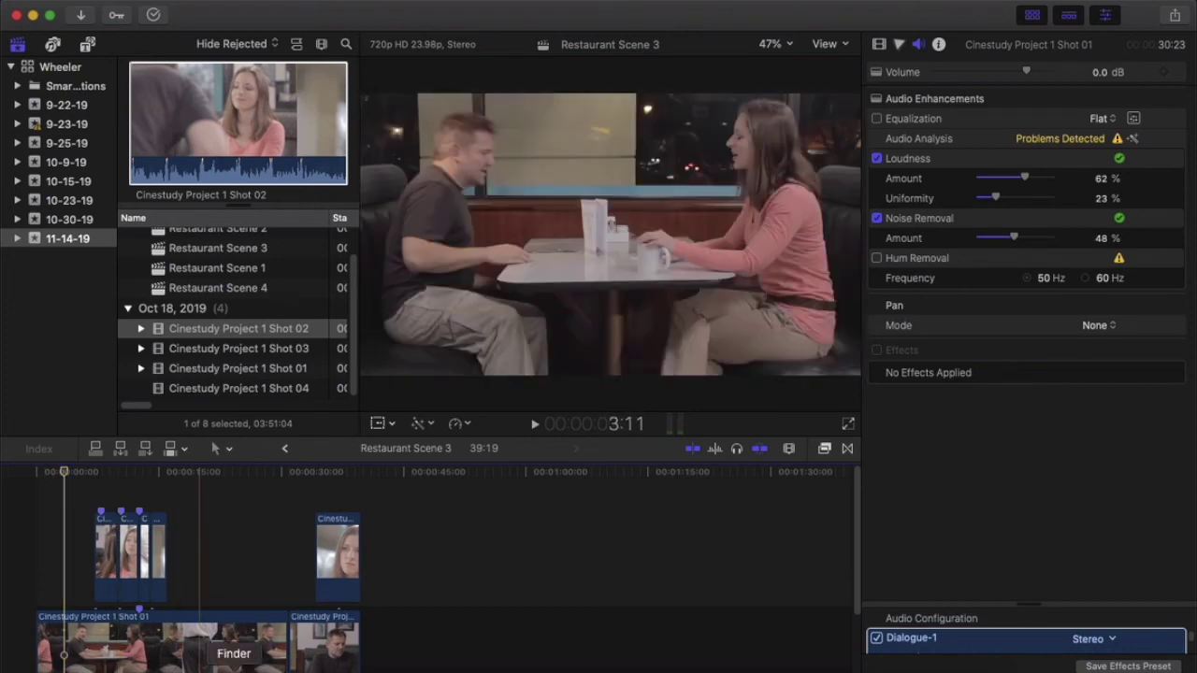
click(234, 645)
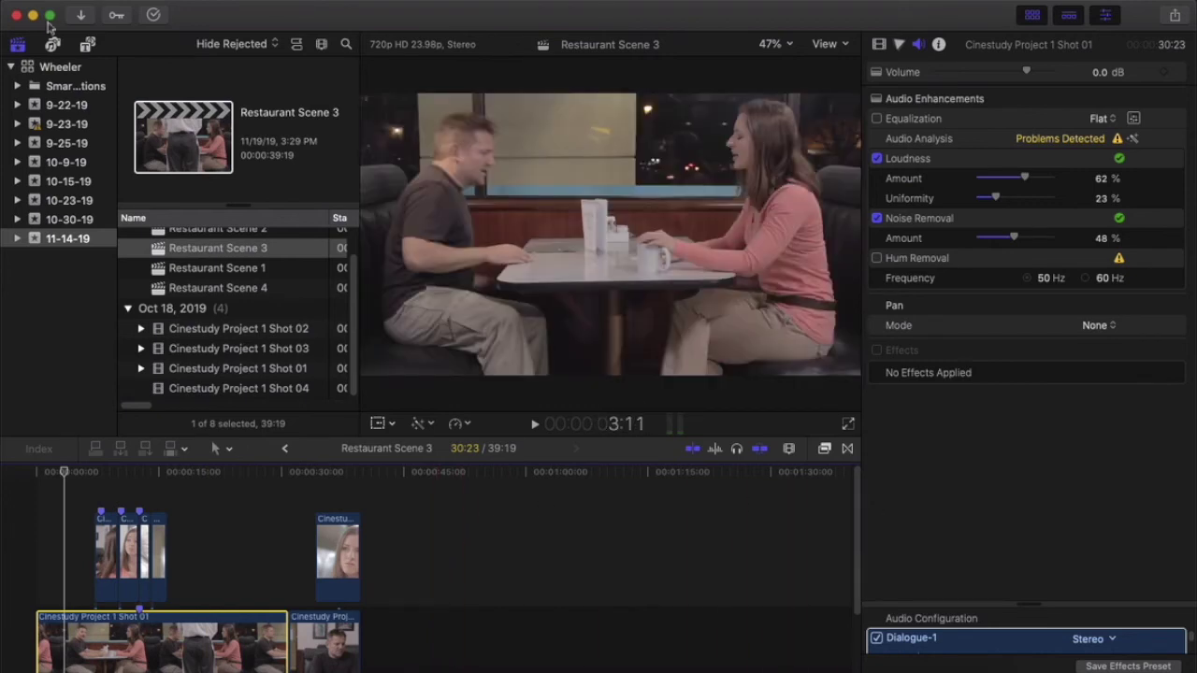
Add the Scrolling credits title to the end of the scene.
click(87, 44)
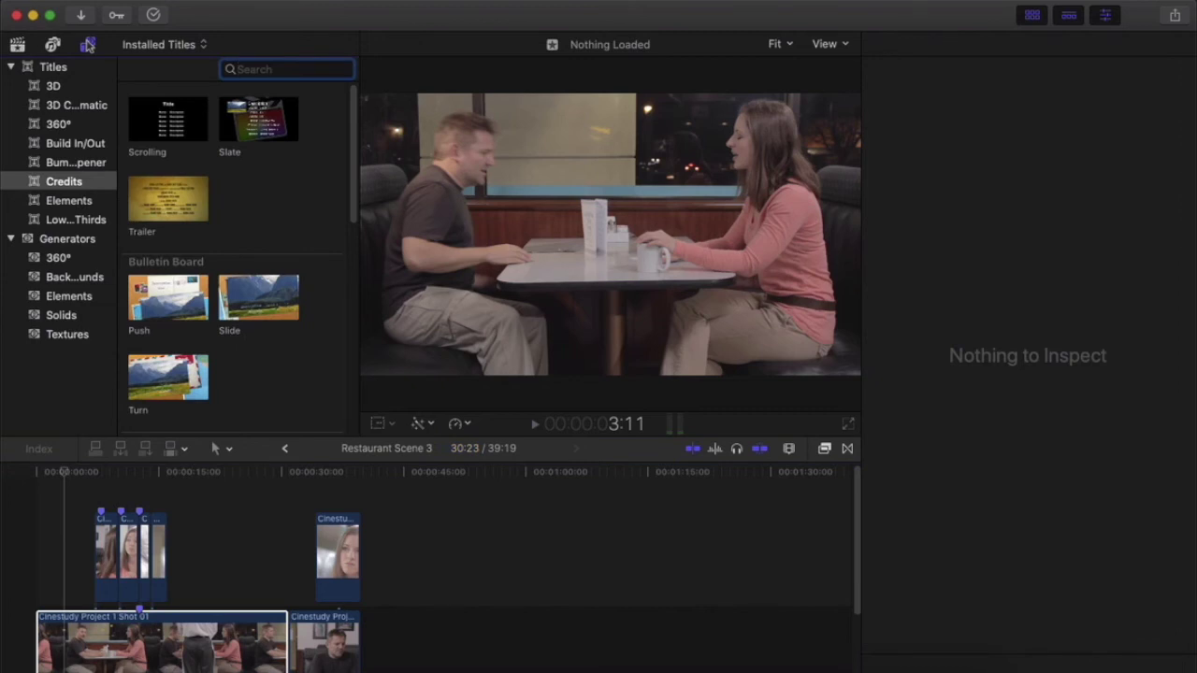
click(154, 115)
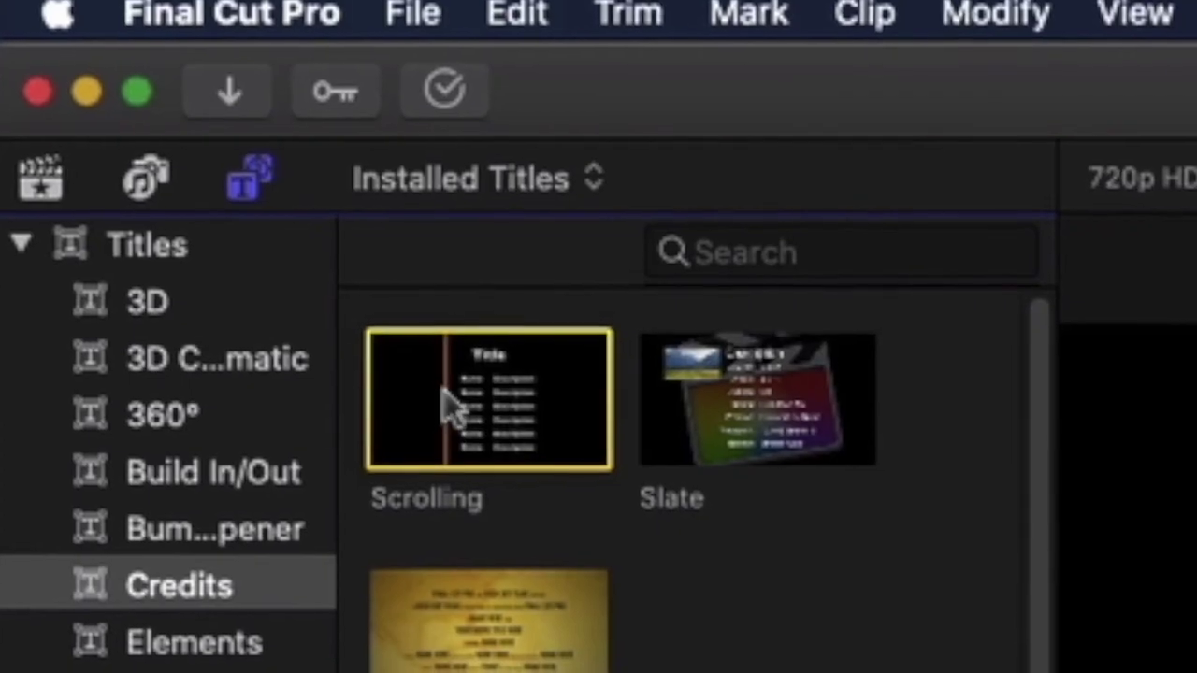
drag(447, 407, 472, 561)
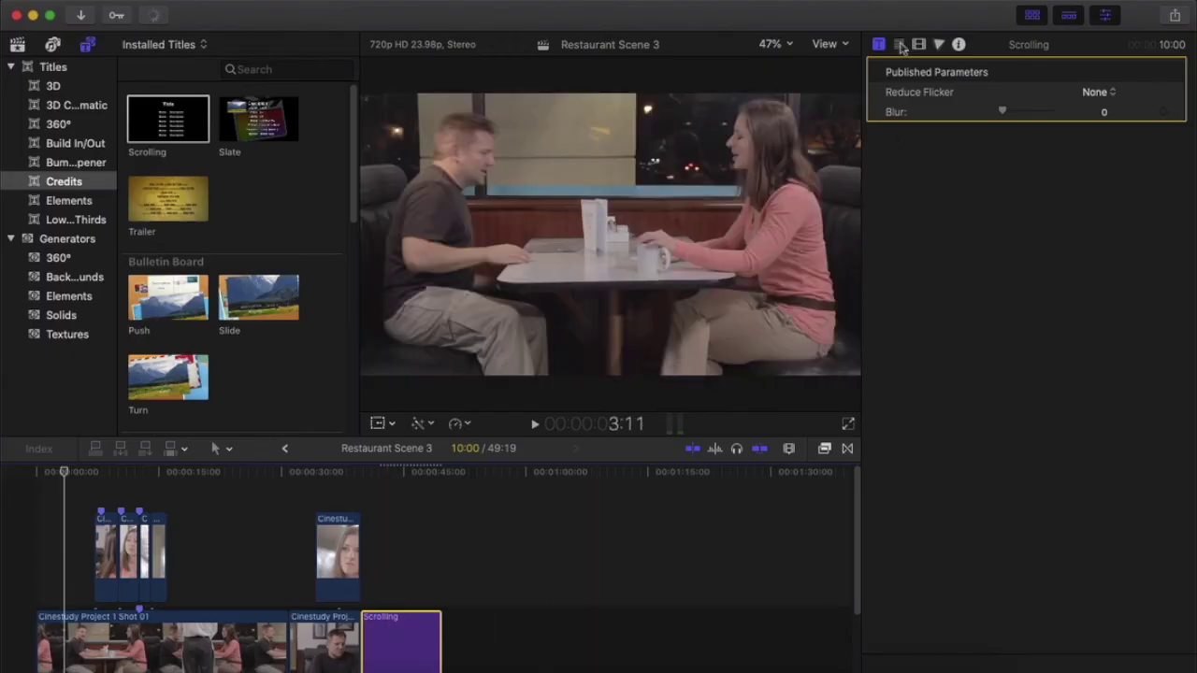
Replace the placeholder heading 'Title' with 'Restaurant Scene' in the Text inspector.
click(899, 44)
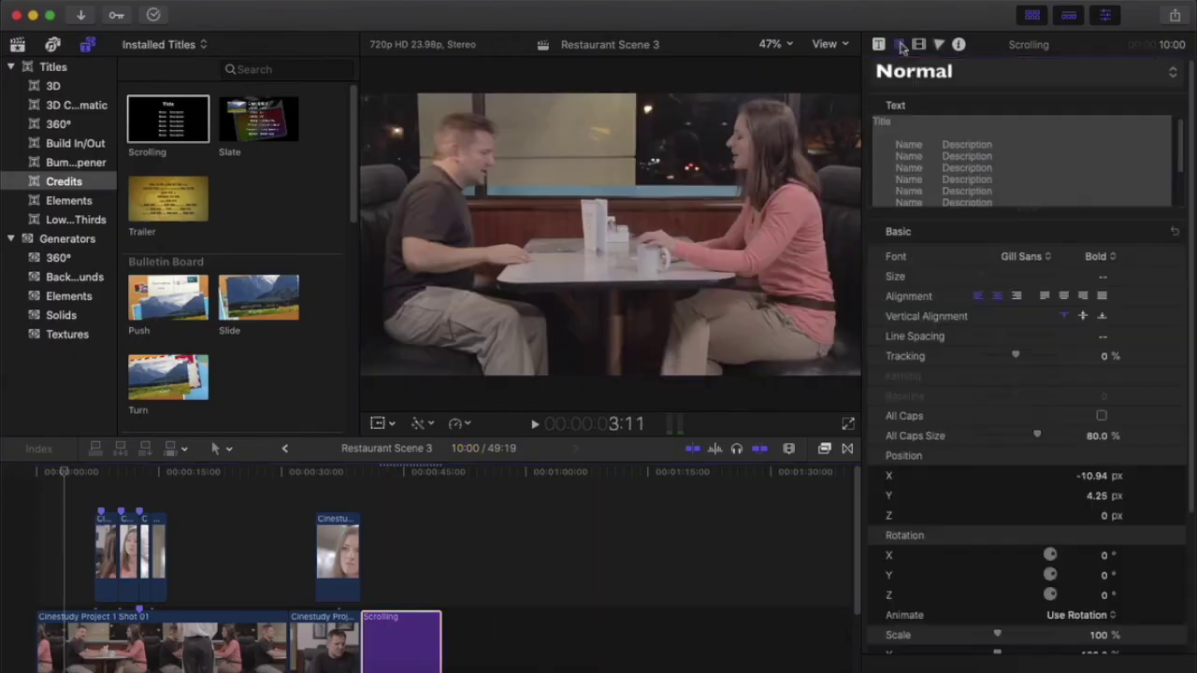
click(907, 129)
drag(899, 121, 865, 127)
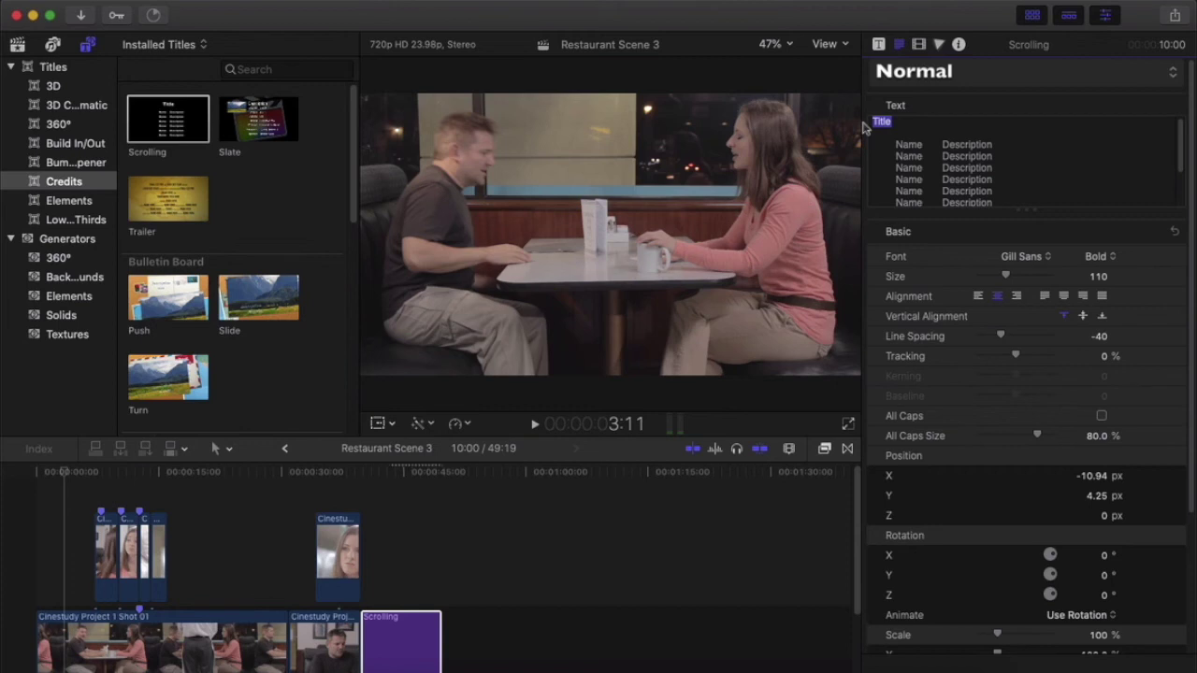
text(Restaurant Scene)
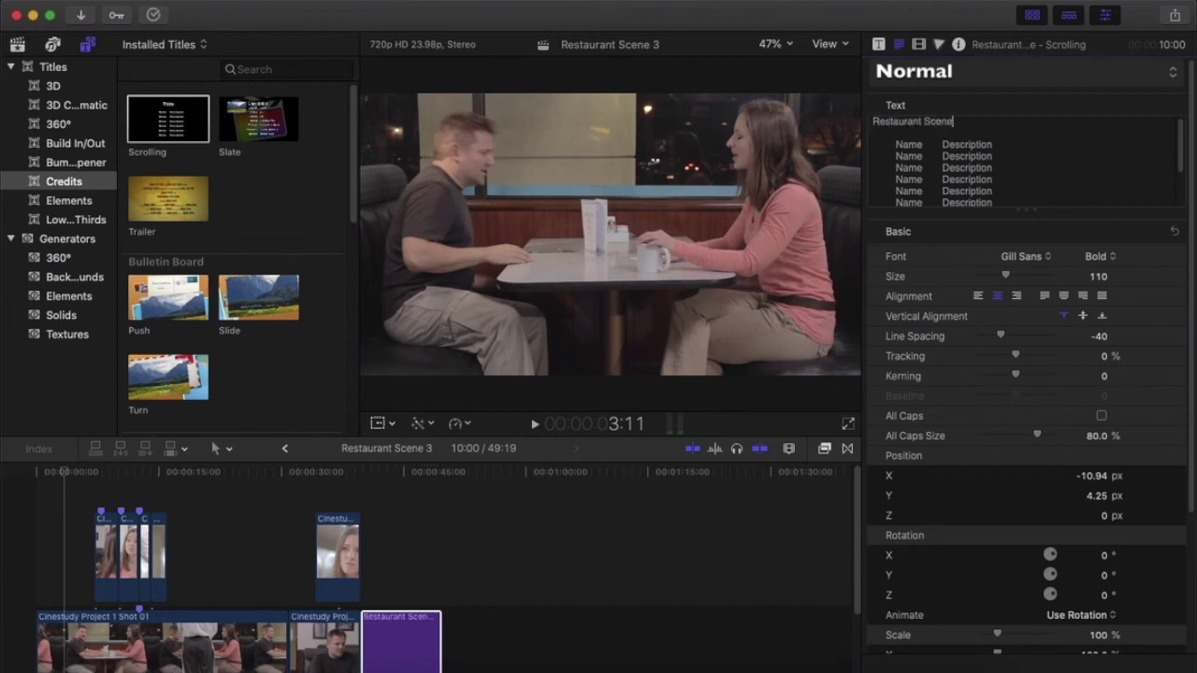
Preview the credits title, then switch to the scene script document.
click(379, 471)
key(space)
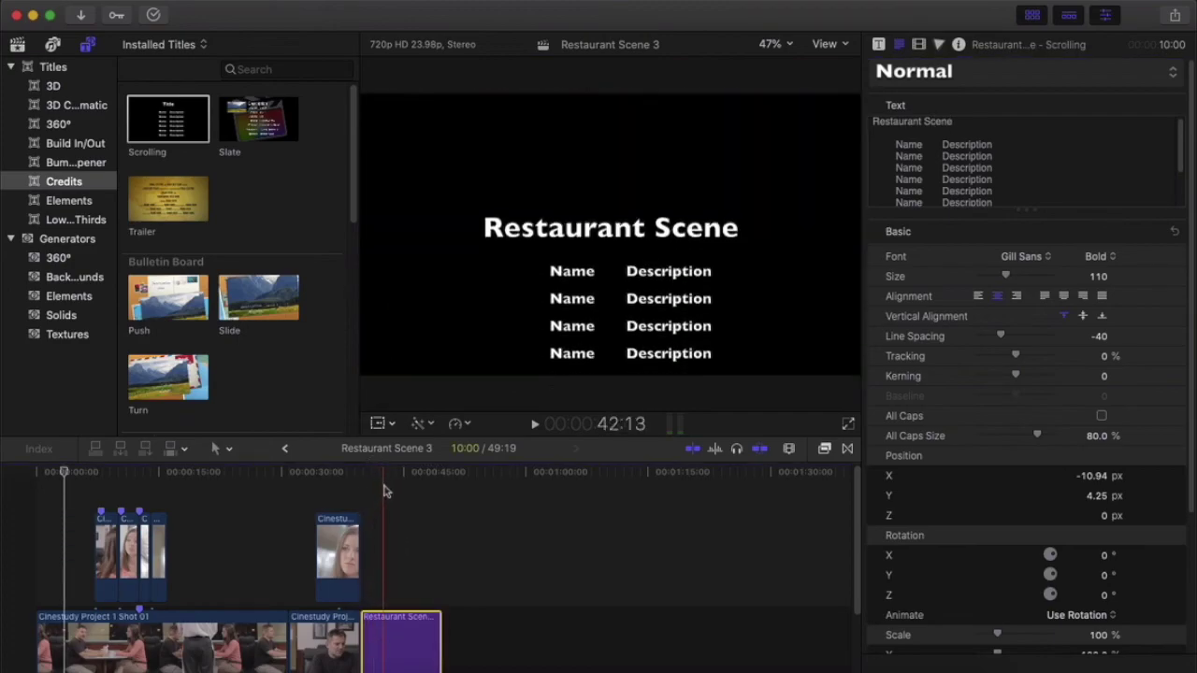
key(super+Tab)
click(585, 435)
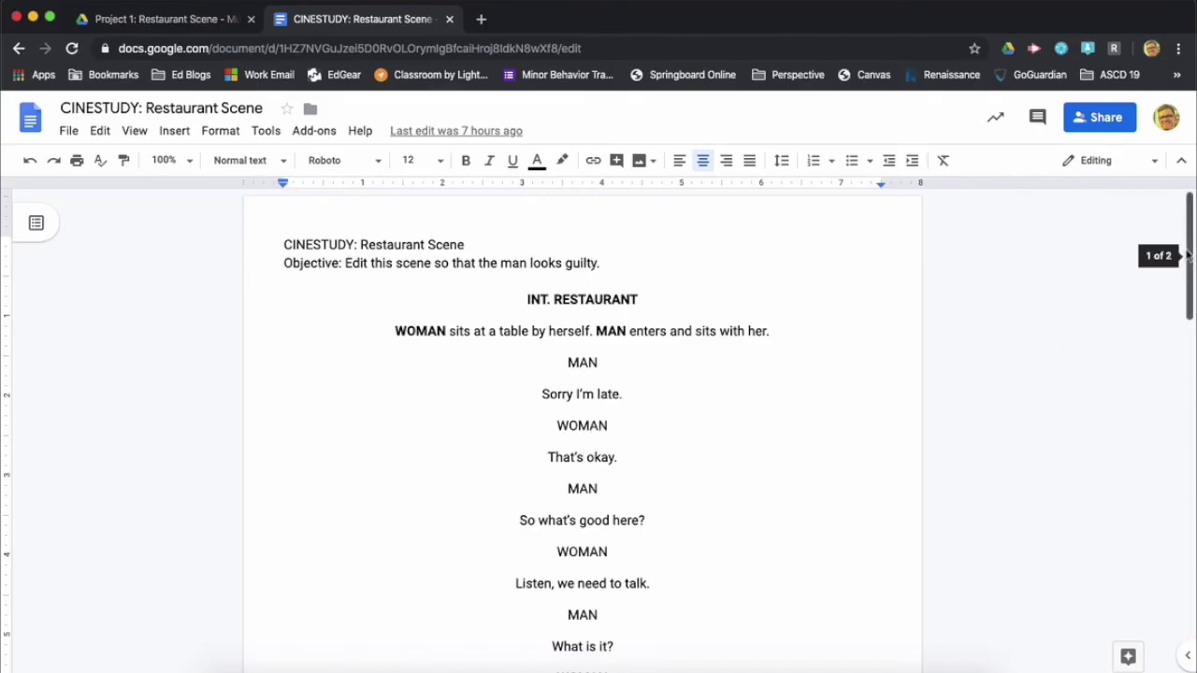
Copy the script's credits from Starring through the copyright line and return to Final Cut Pro.
drag(1192, 255, 1193, 481)
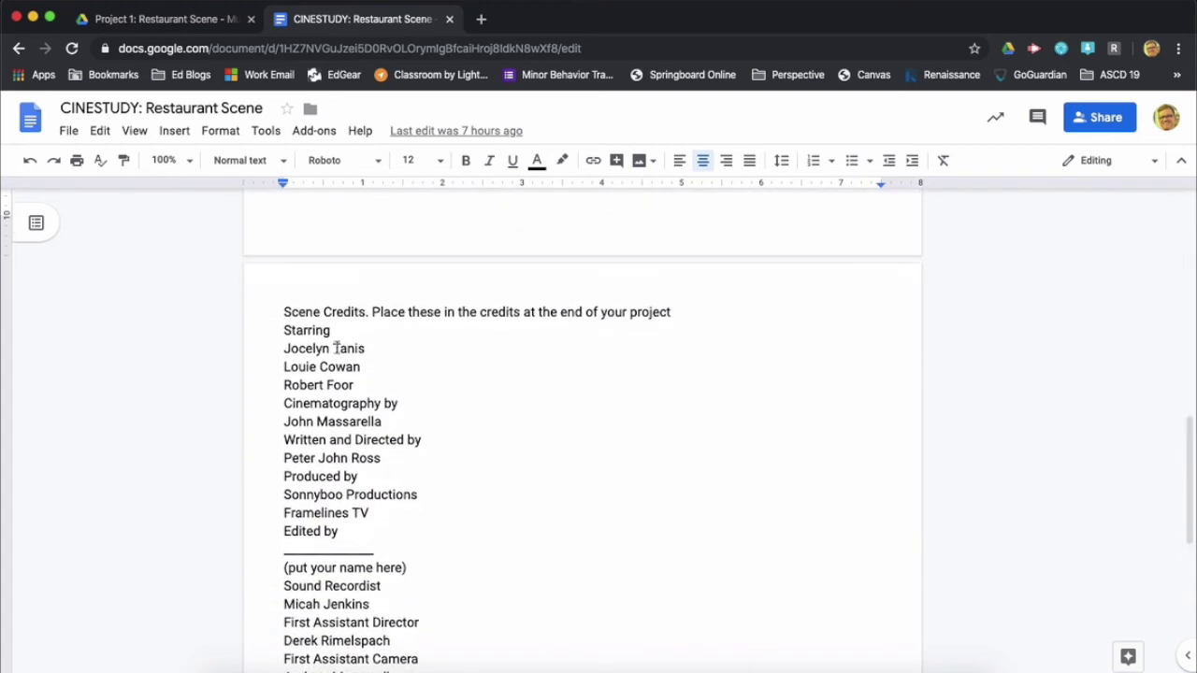
drag(283, 329, 562, 607)
right_click(347, 493)
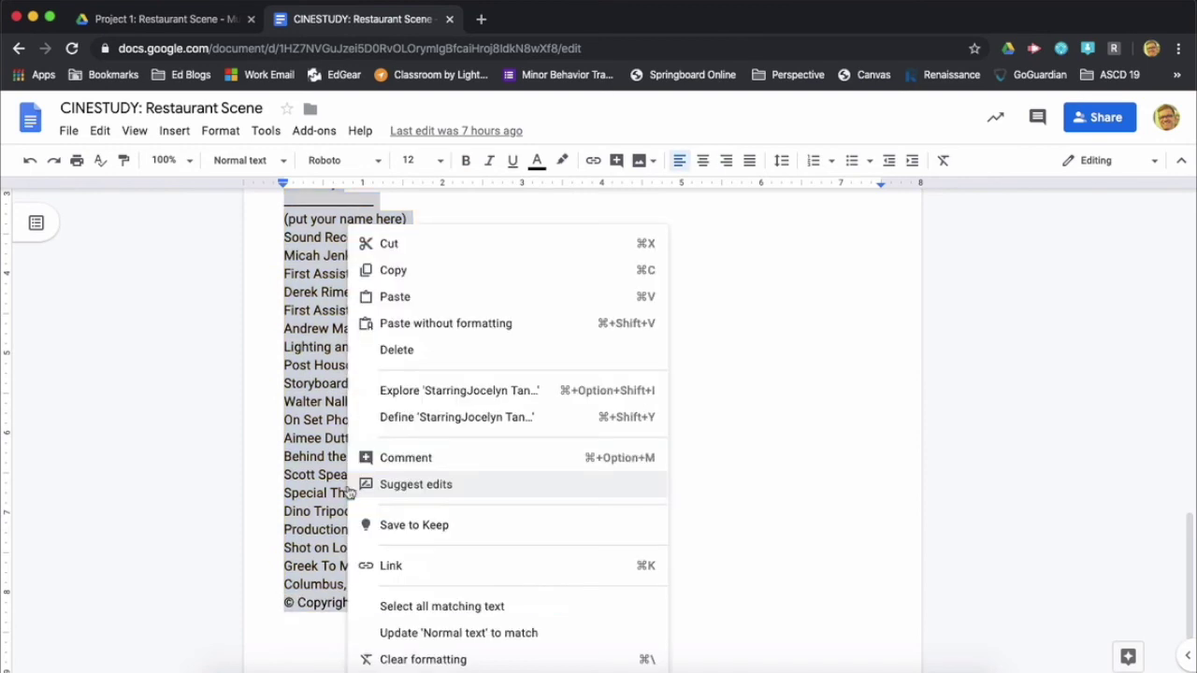
click(396, 269)
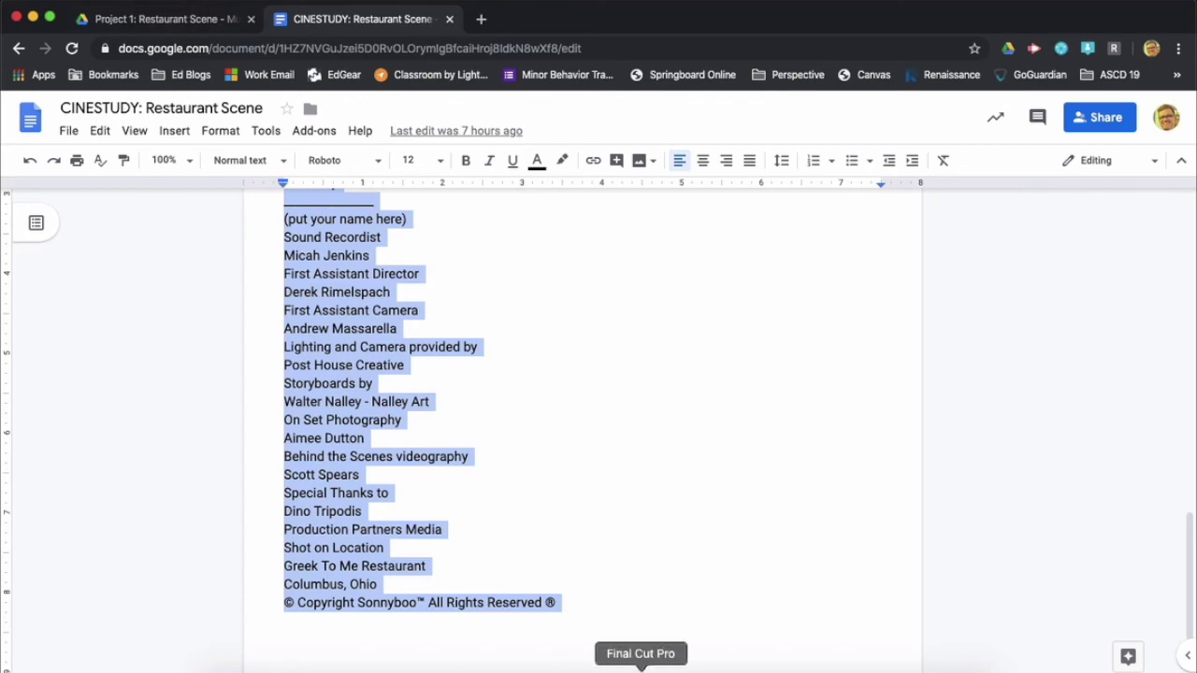
click(641, 664)
click(892, 142)
Paste the copied credits over the Name/Description placeholder lines and remove the trailing blank line.
drag(892, 142, 1194, 368)
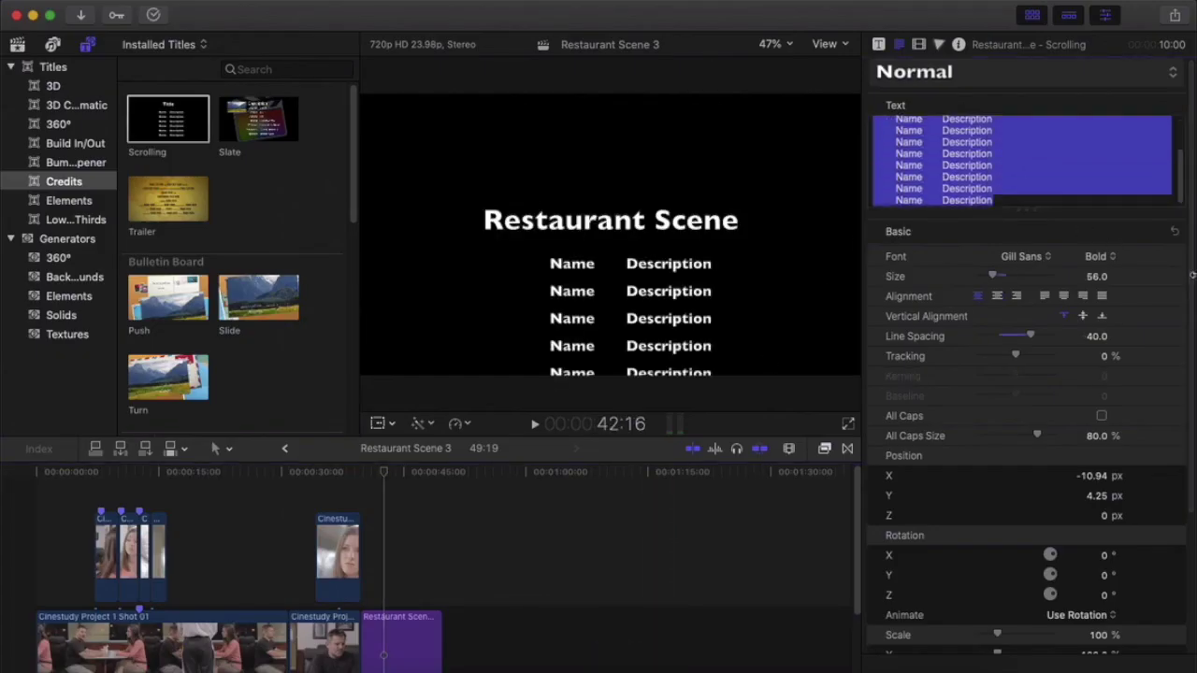
key(super+v)
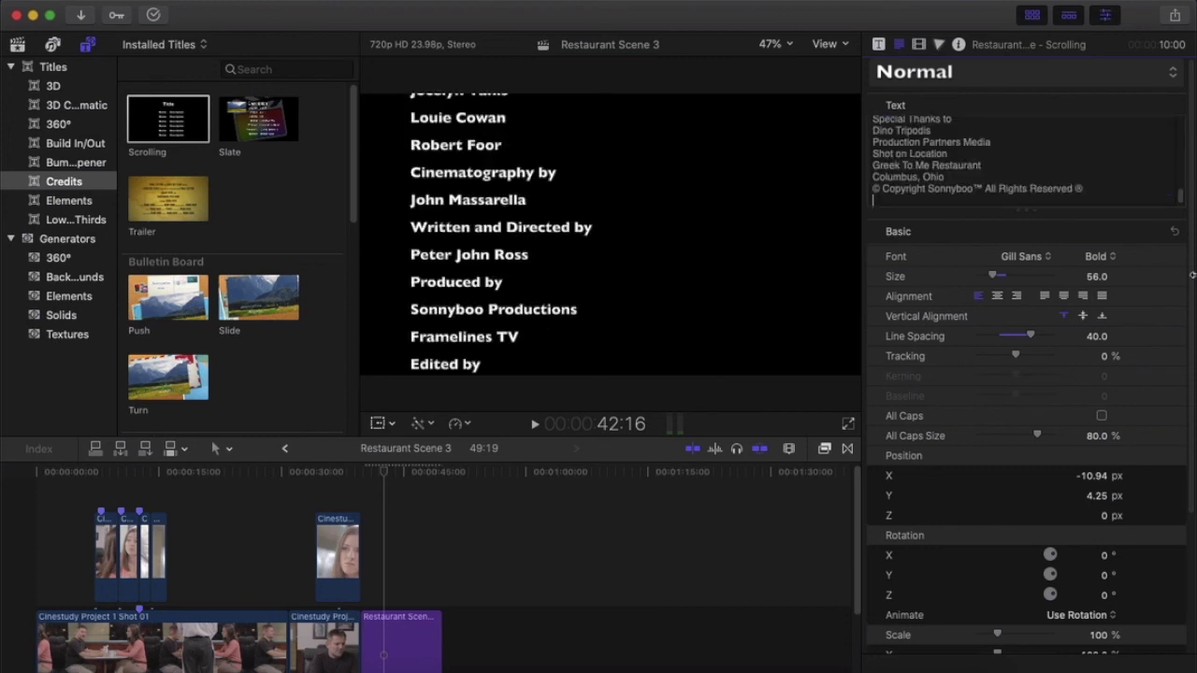
key(BackSpace)
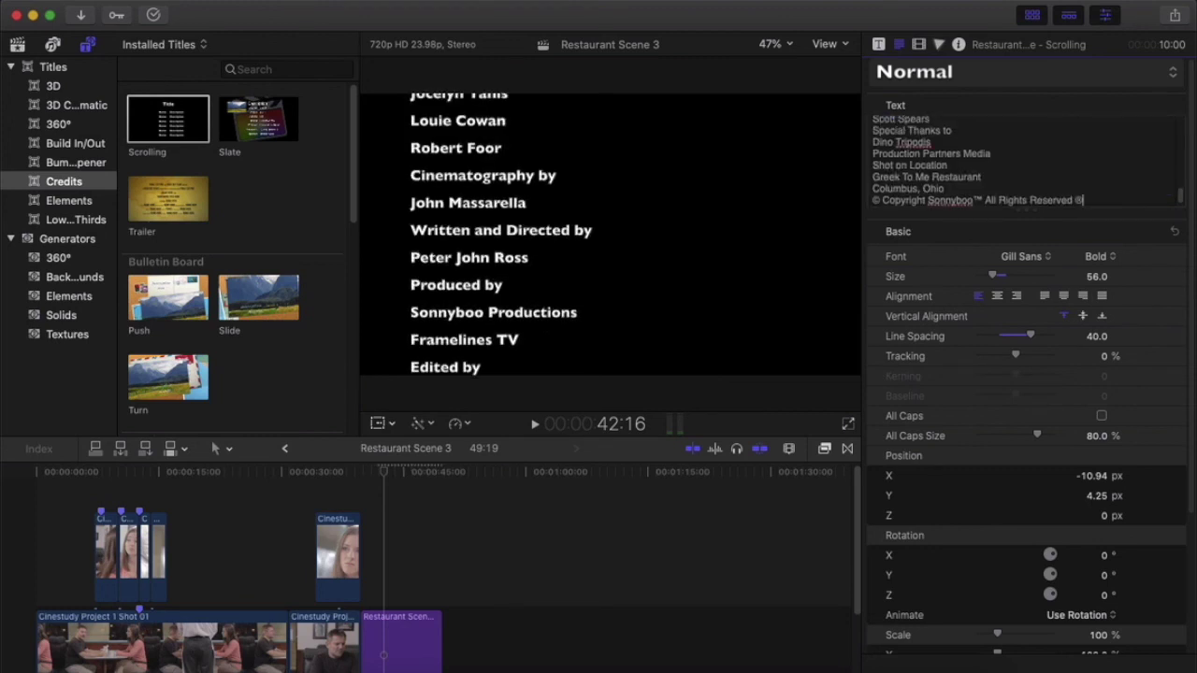
Replace '(put your name here)' under Edited by with the editor's name, correcting the surname's spelling.
drag(1184, 200, 1179, 127)
click(895, 144)
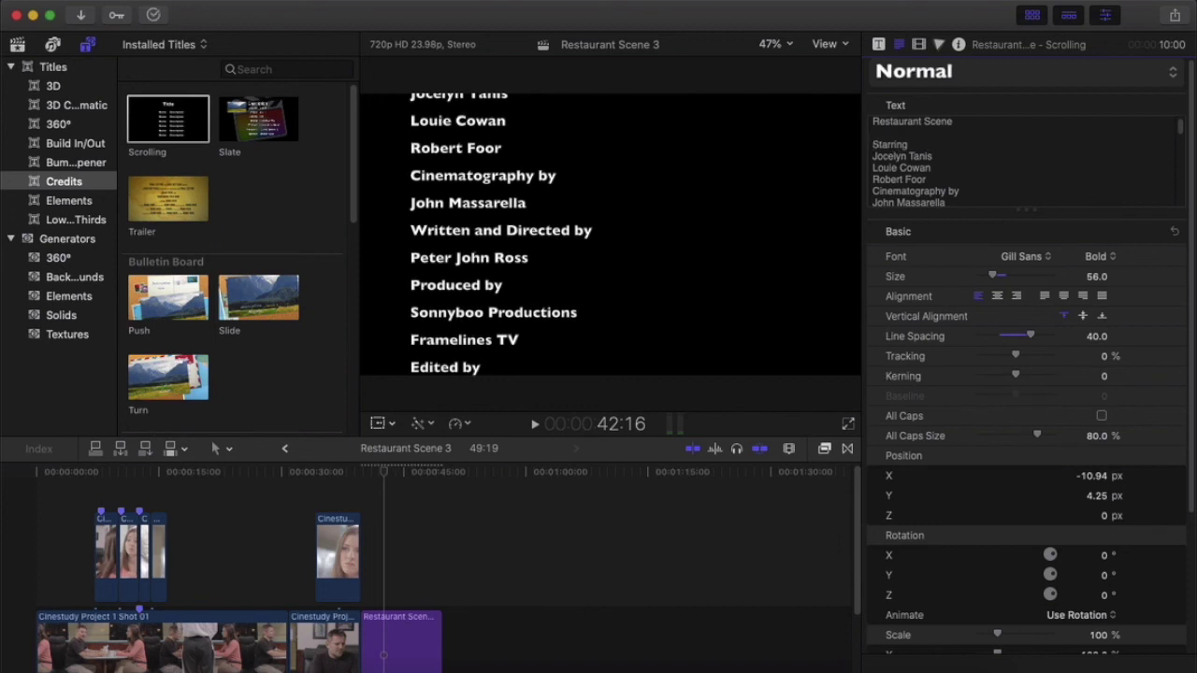
click(913, 167)
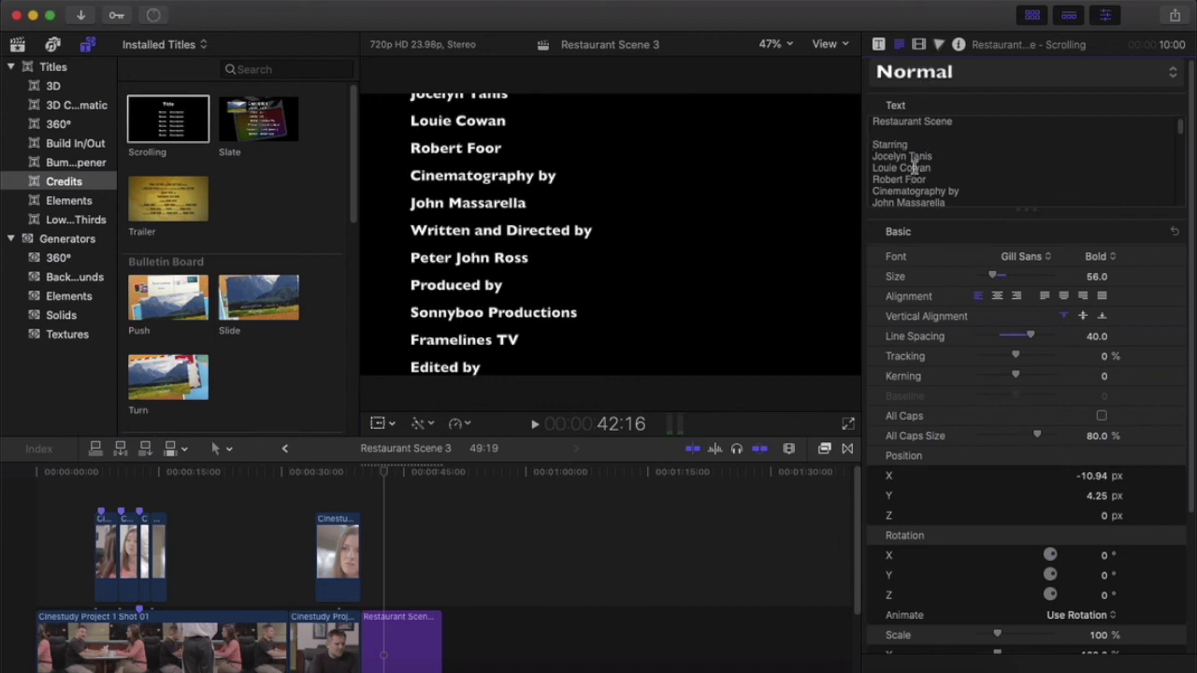
scroll(1180, 131, down, 5)
scroll(1184, 145, down, 3)
drag(974, 181, 860, 168)
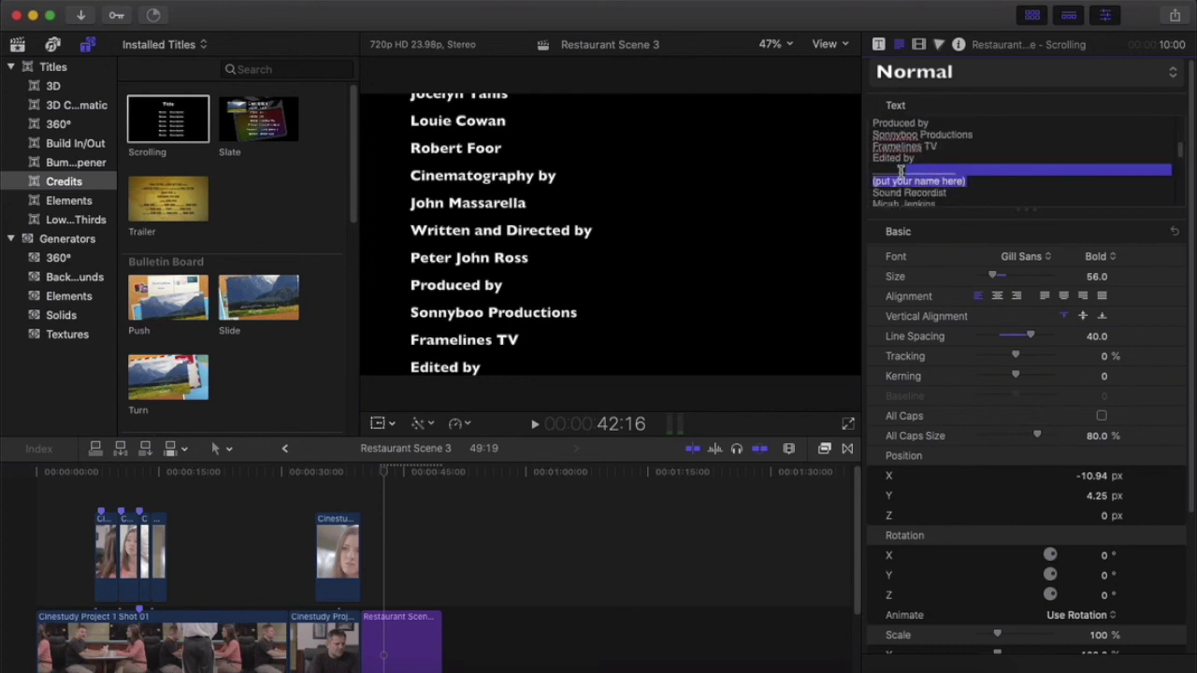
text(Derek Wheller)
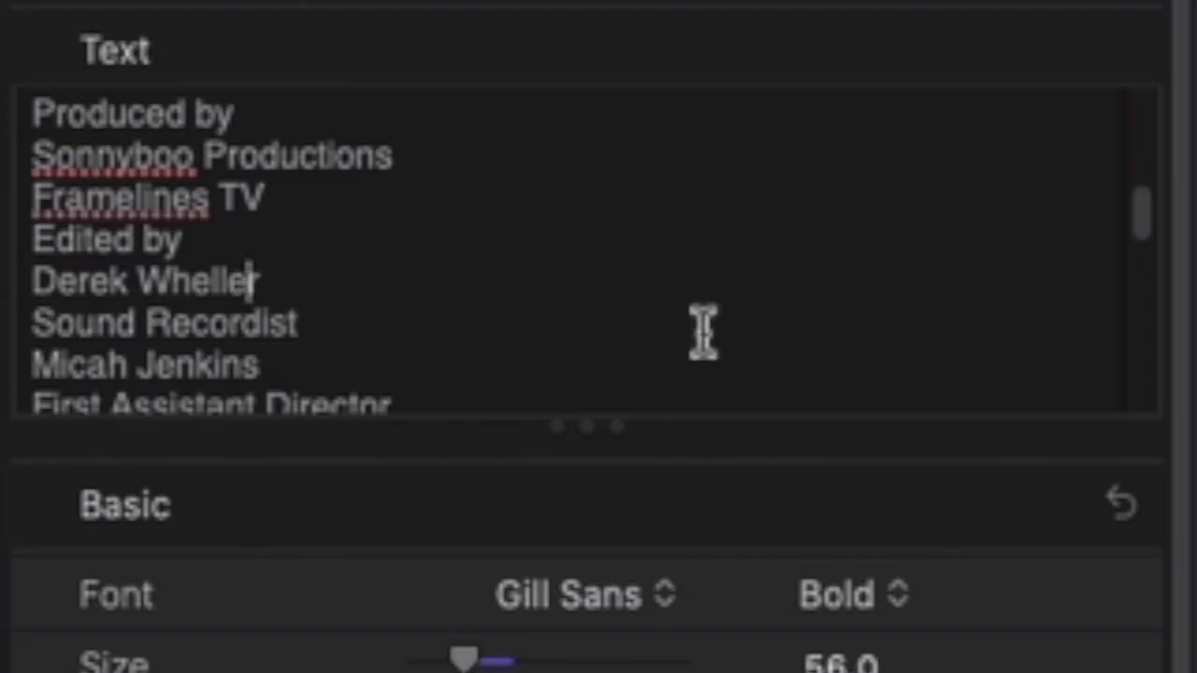
key(Left)
key(Left)
key(Left)
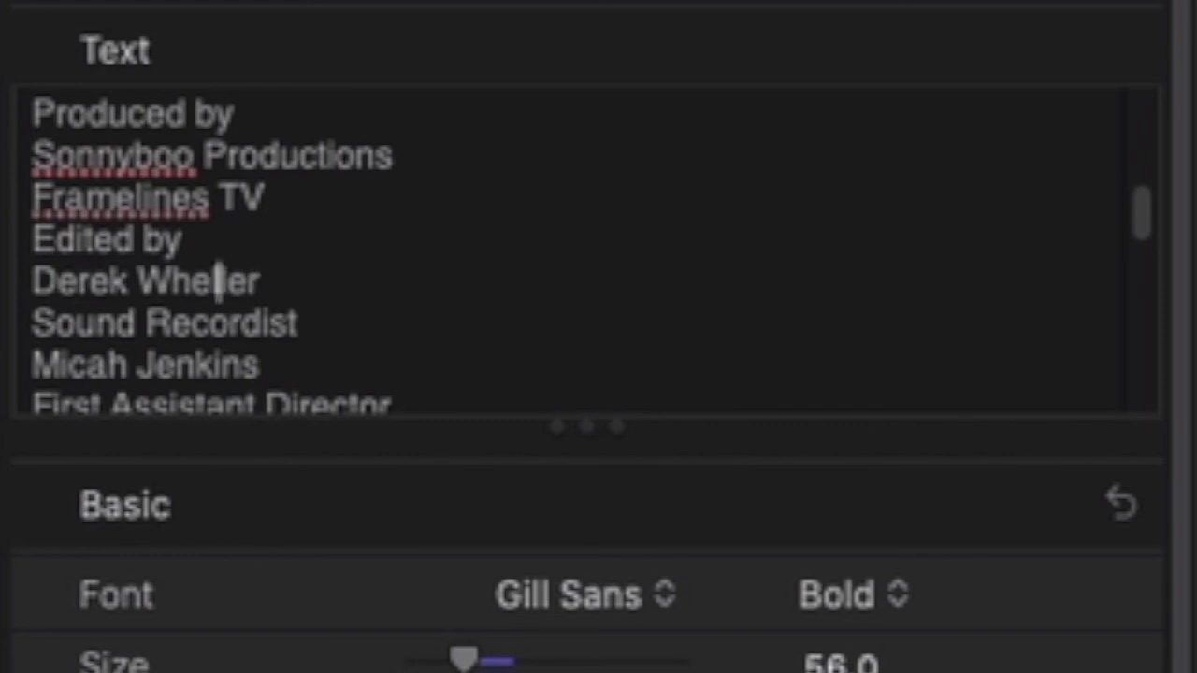
key(BackSpace)
text(e)
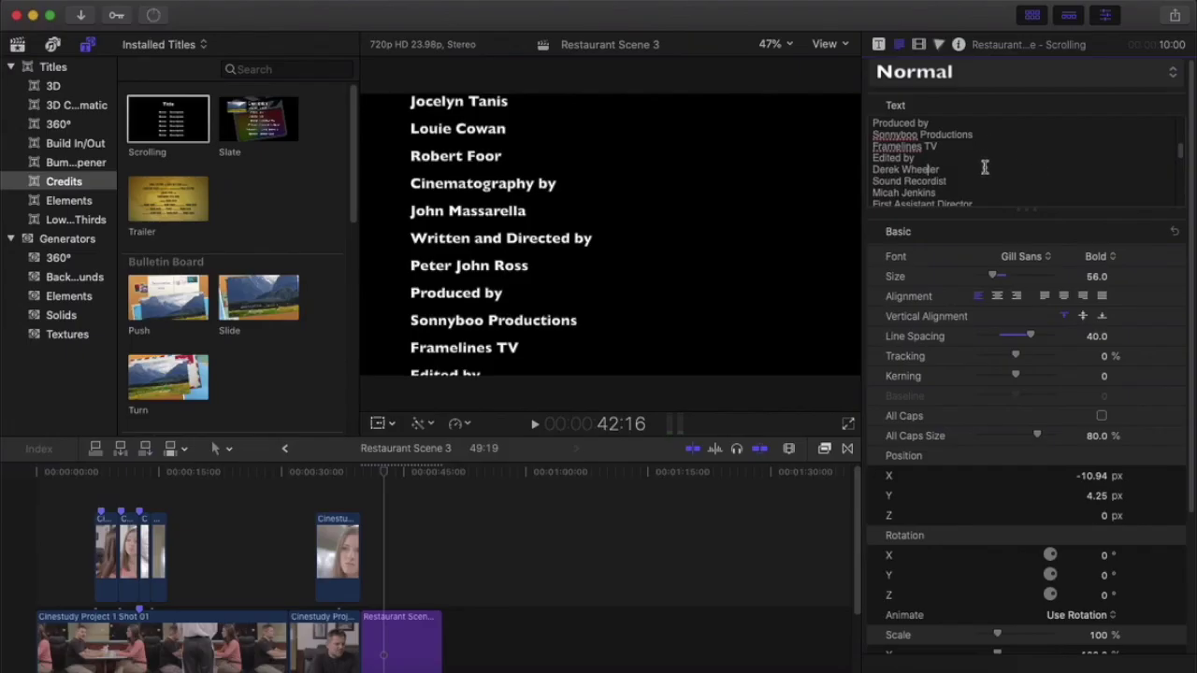
Play the scrolling credits from their start to check them, then stop.
drag(451, 472, 363, 479)
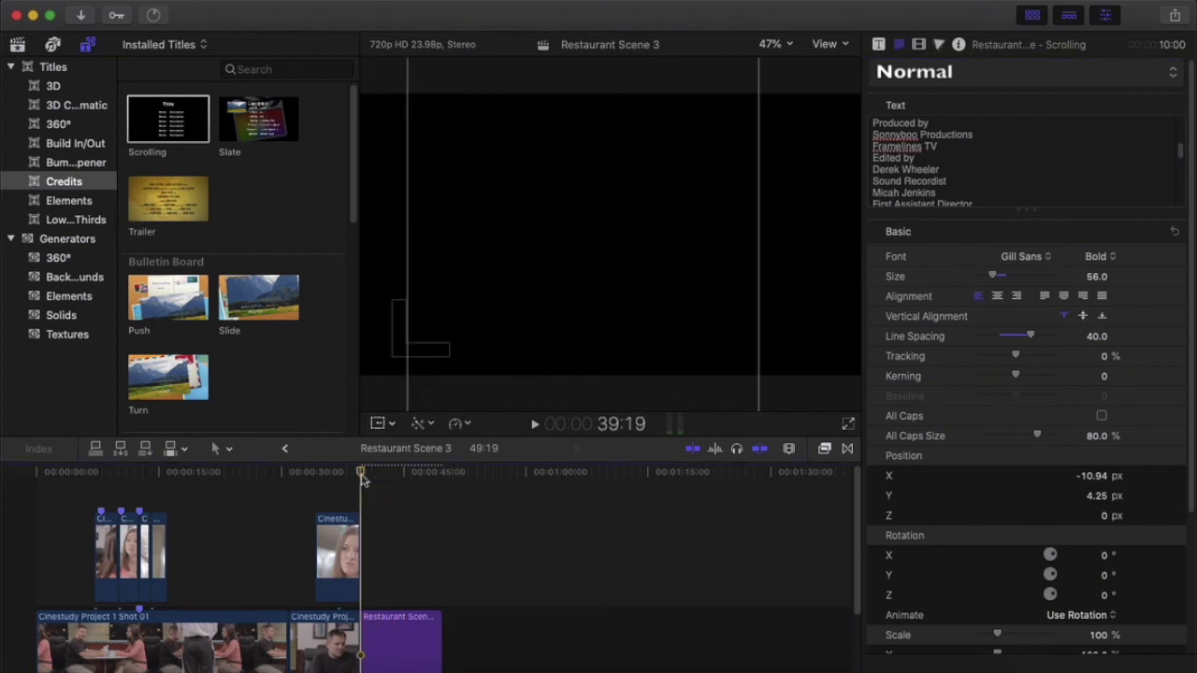
key(space)
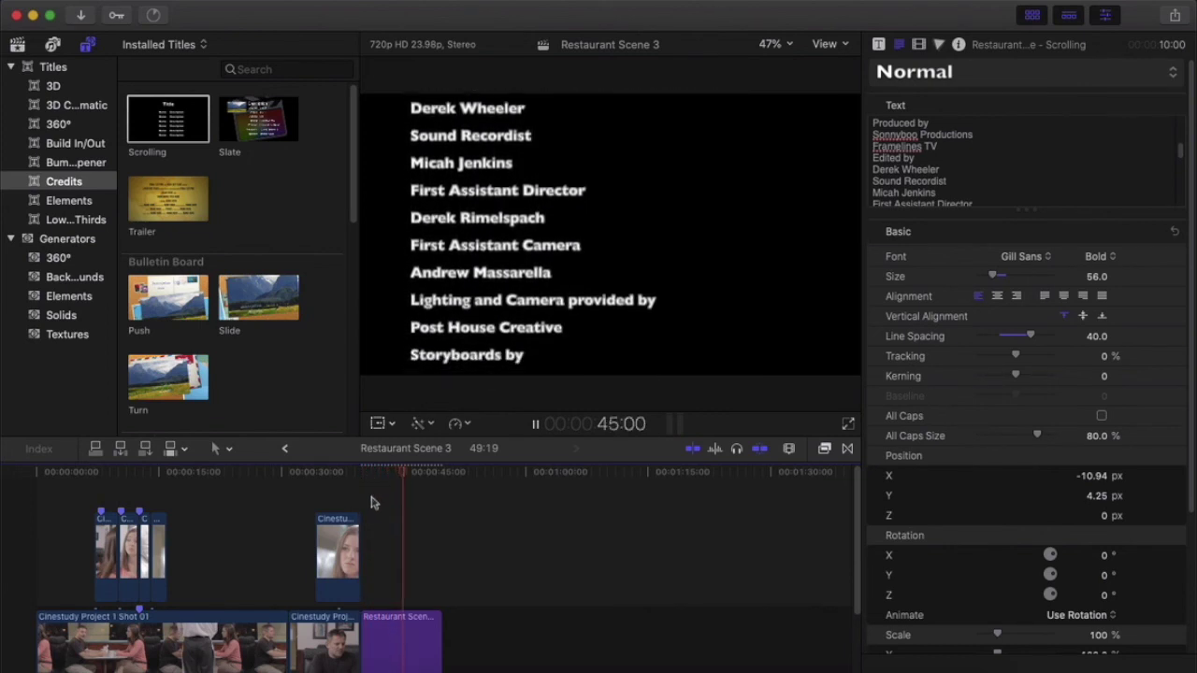
key(space)
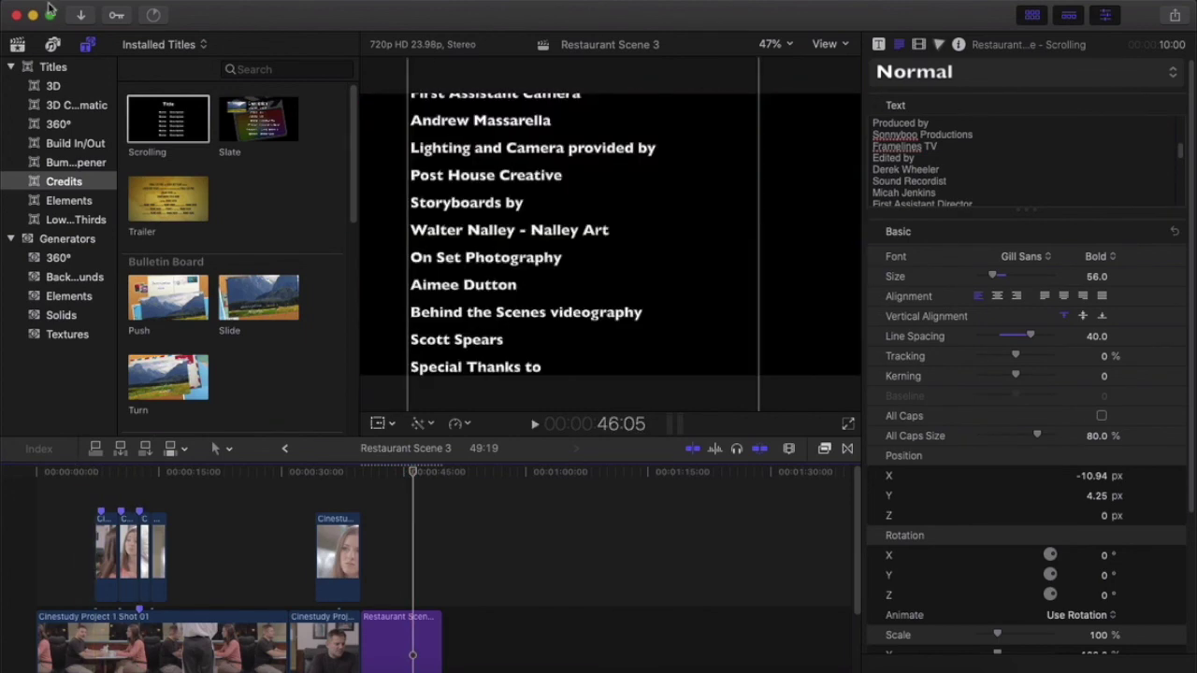
Show the project libraries in the browser and reselect the credits title in the timeline.
click(18, 46)
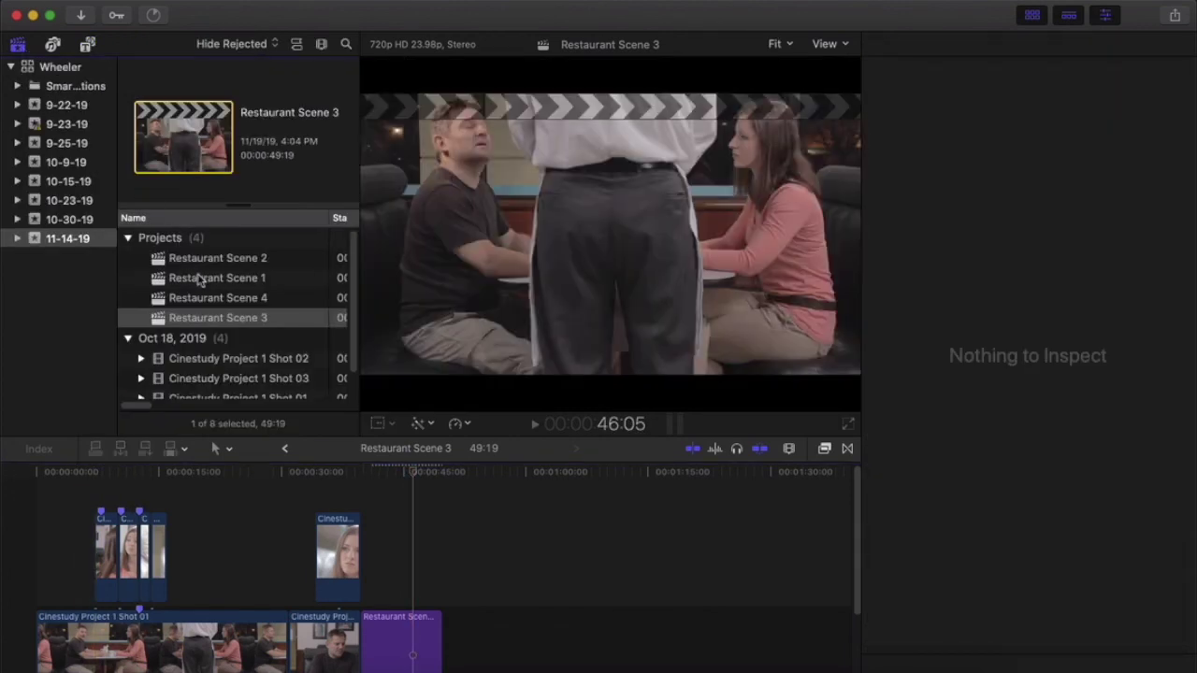
scroll(353, 383, down, 2)
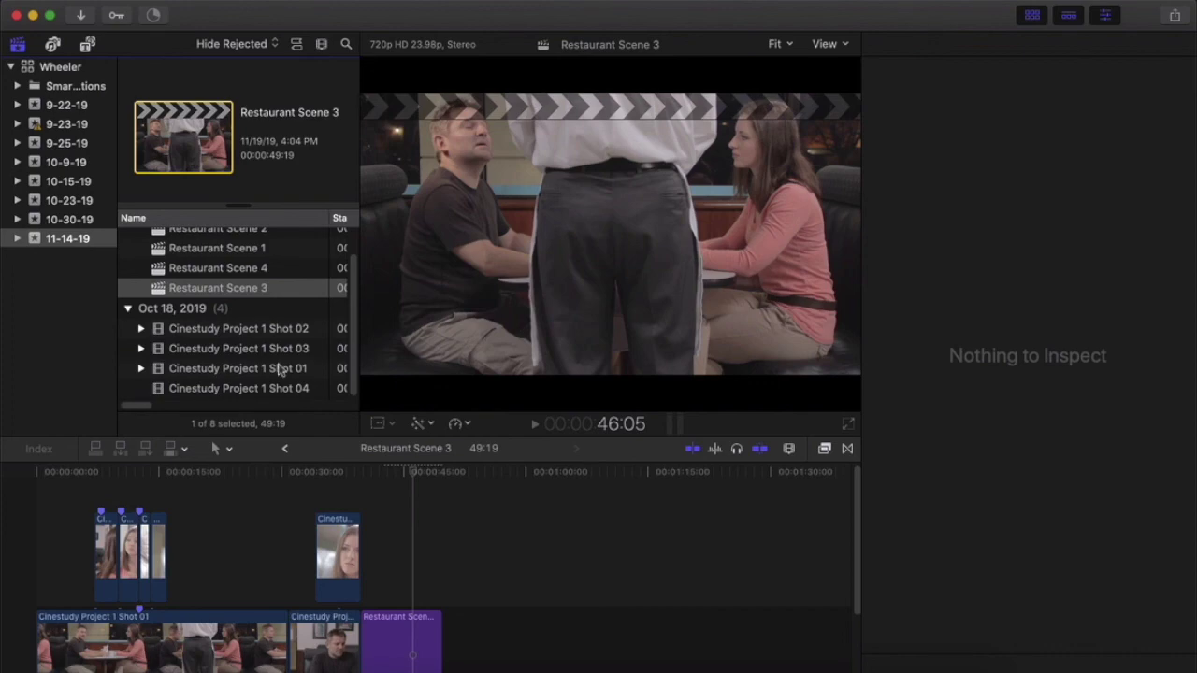
click(360, 483)
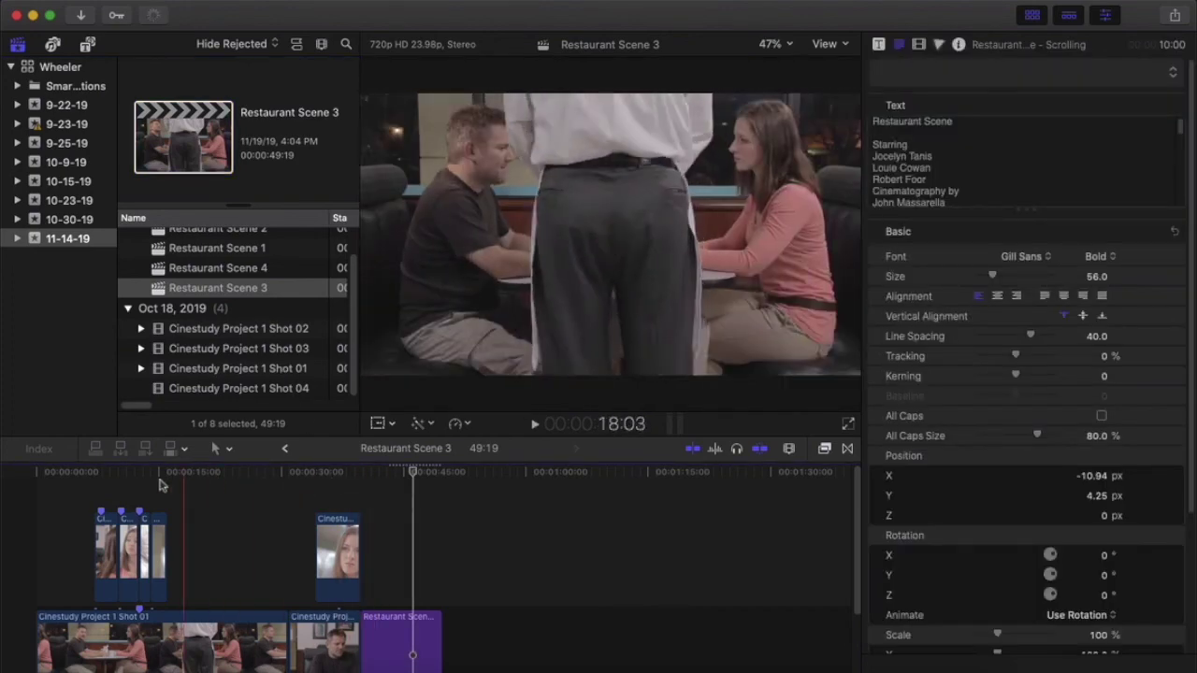